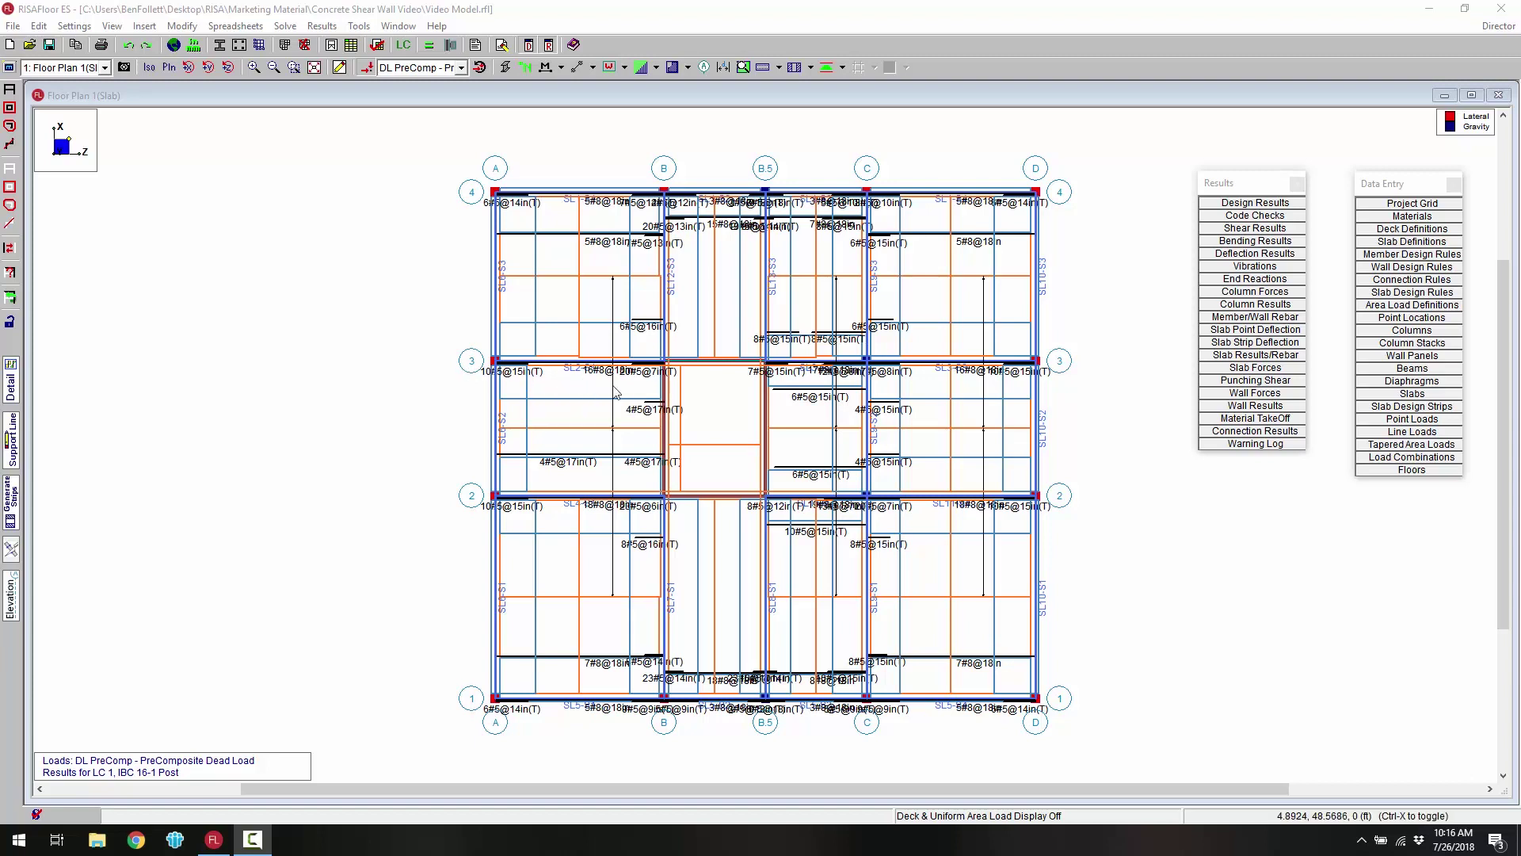
Step: Send the building from RISAFloor ES to RISA-3D, accepting the wind and seismic load parameters
{"action": "left_click", "coordinate": [1497, 28]}
{"action": "left_click", "coordinate": [1488, 46]}
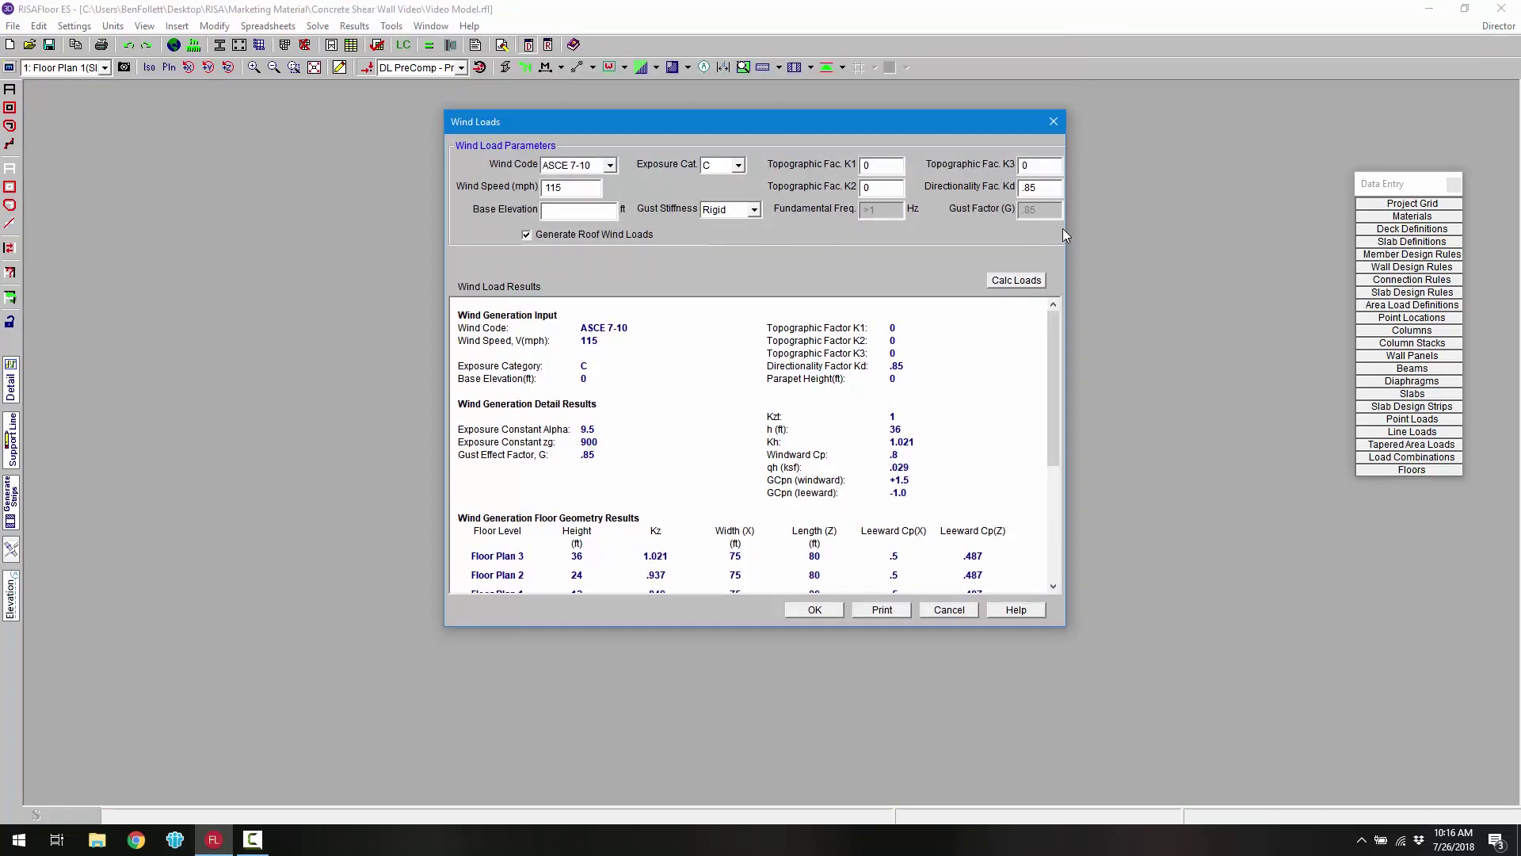
{"action": "left_click", "coordinate": [834, 612]}
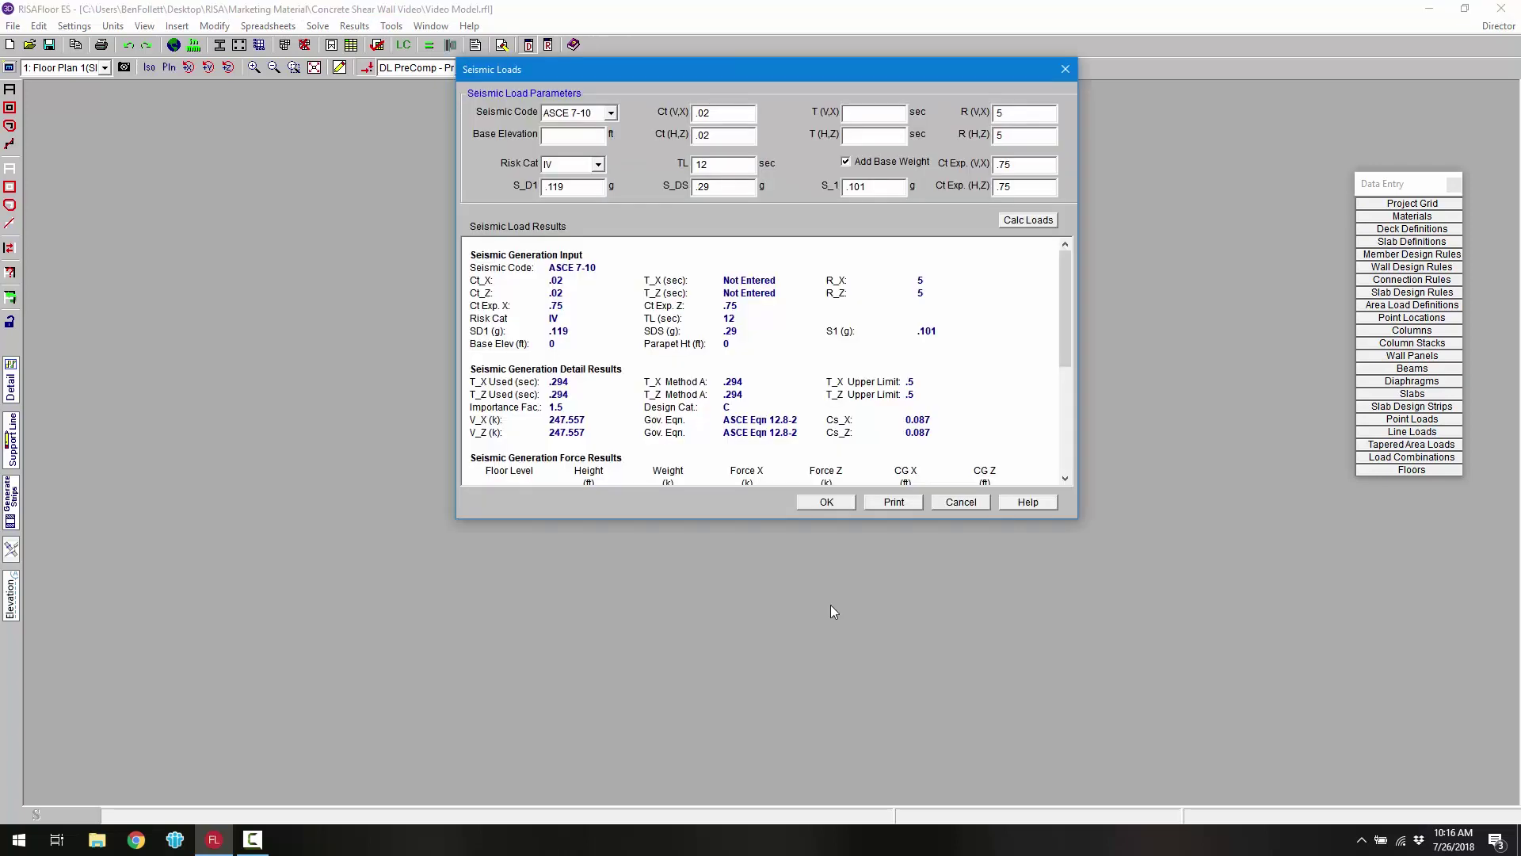
{"action": "left_click", "coordinate": [820, 501]}
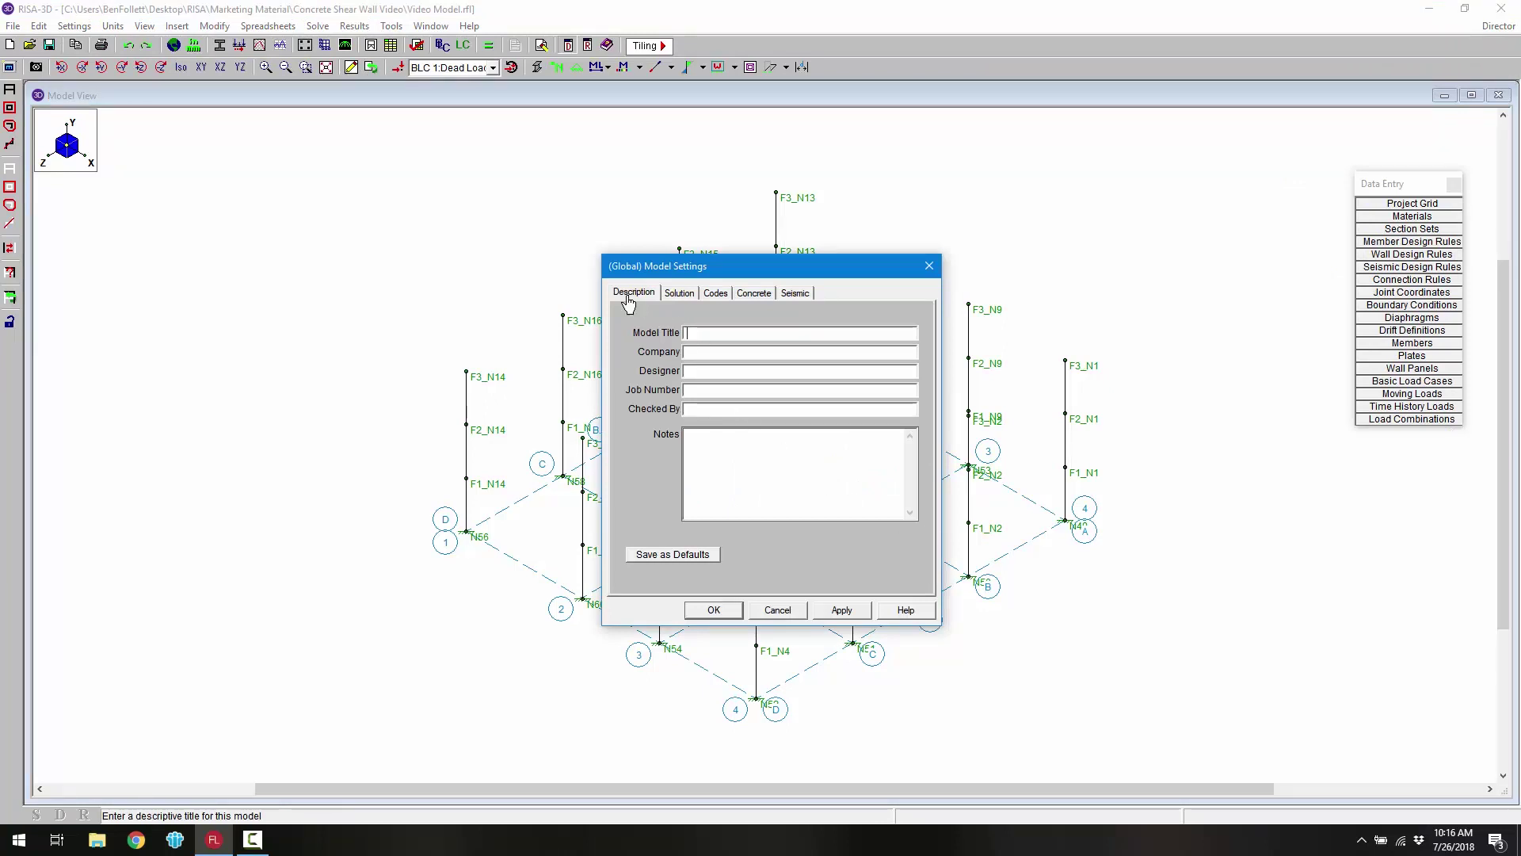
Step: Review the Seismic settings: ASCE 7-10 with X-direction R 5, Ω 2.5 and Cd 4
{"action": "left_click", "coordinate": [797, 293]}
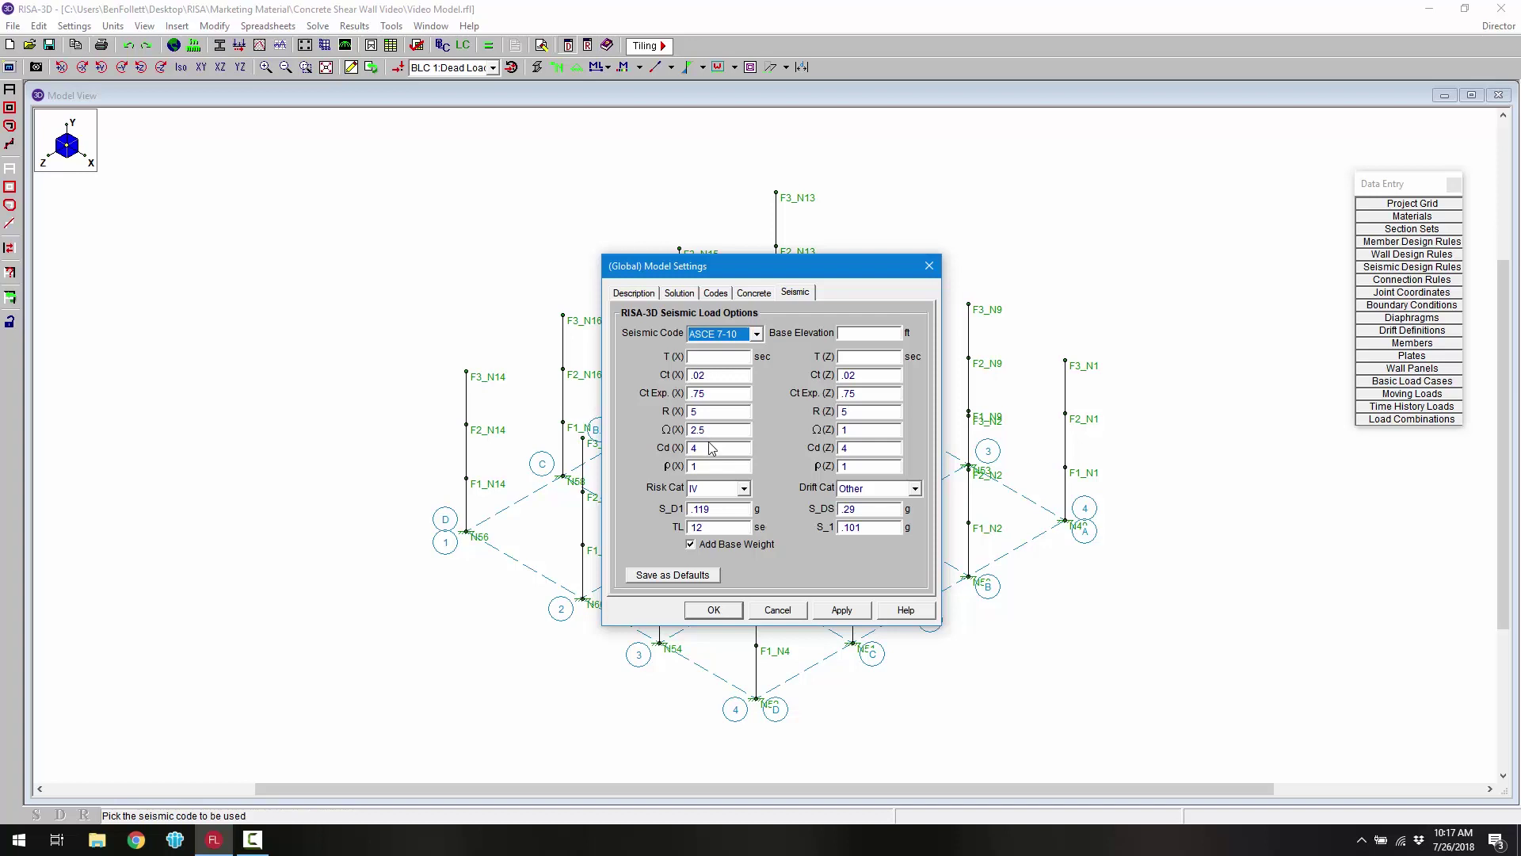
Step: Close Model Settings, draw diaphragm outlines at every floor, and view the Seismic Design Rules spreadsheet
{"action": "left_click", "coordinate": [714, 610]}
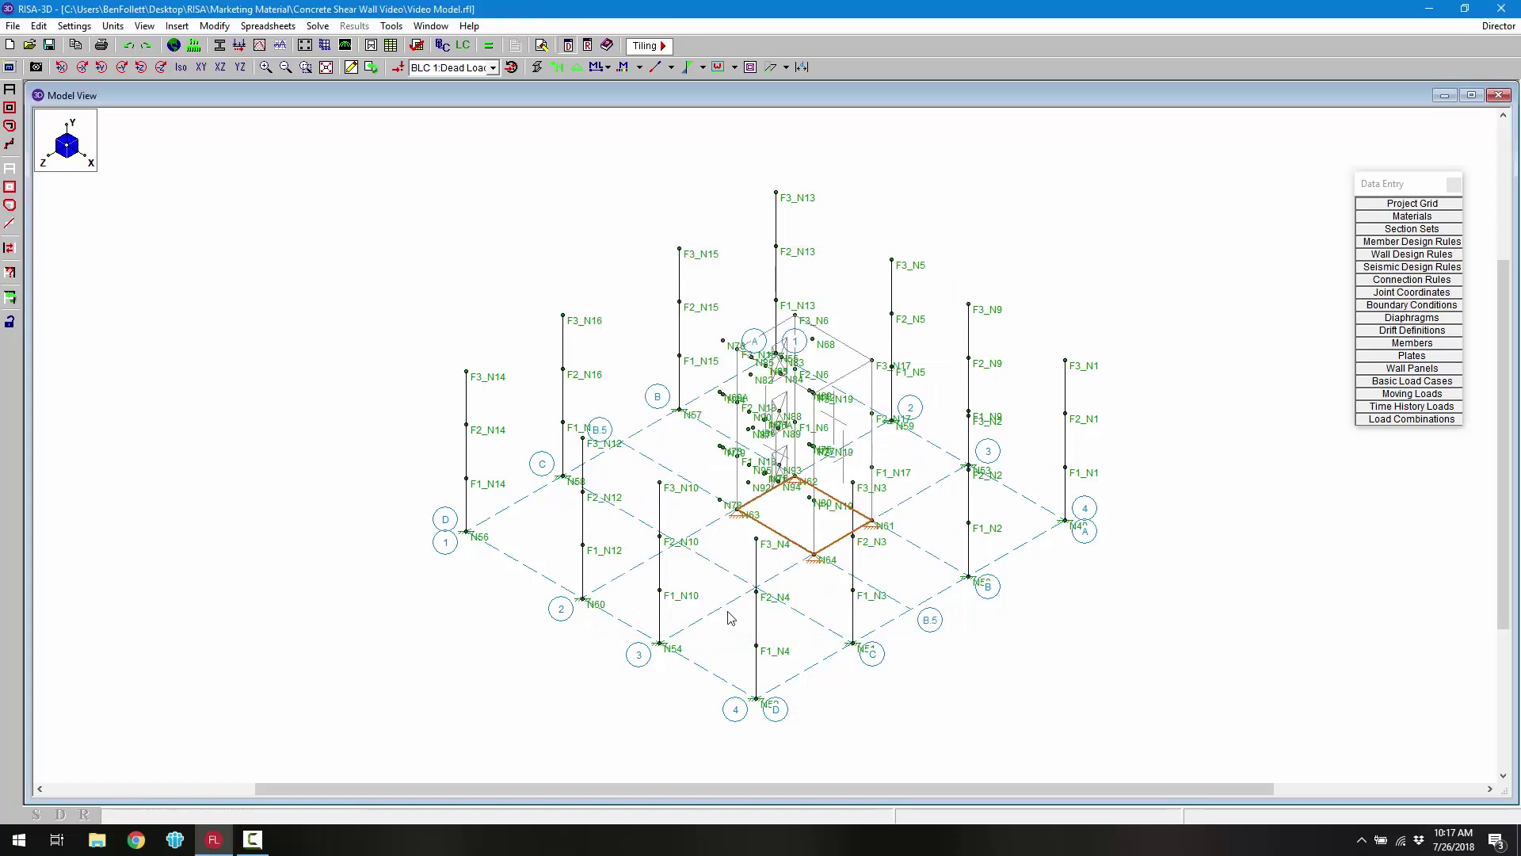
{"action": "left_click", "coordinate": [750, 67]}
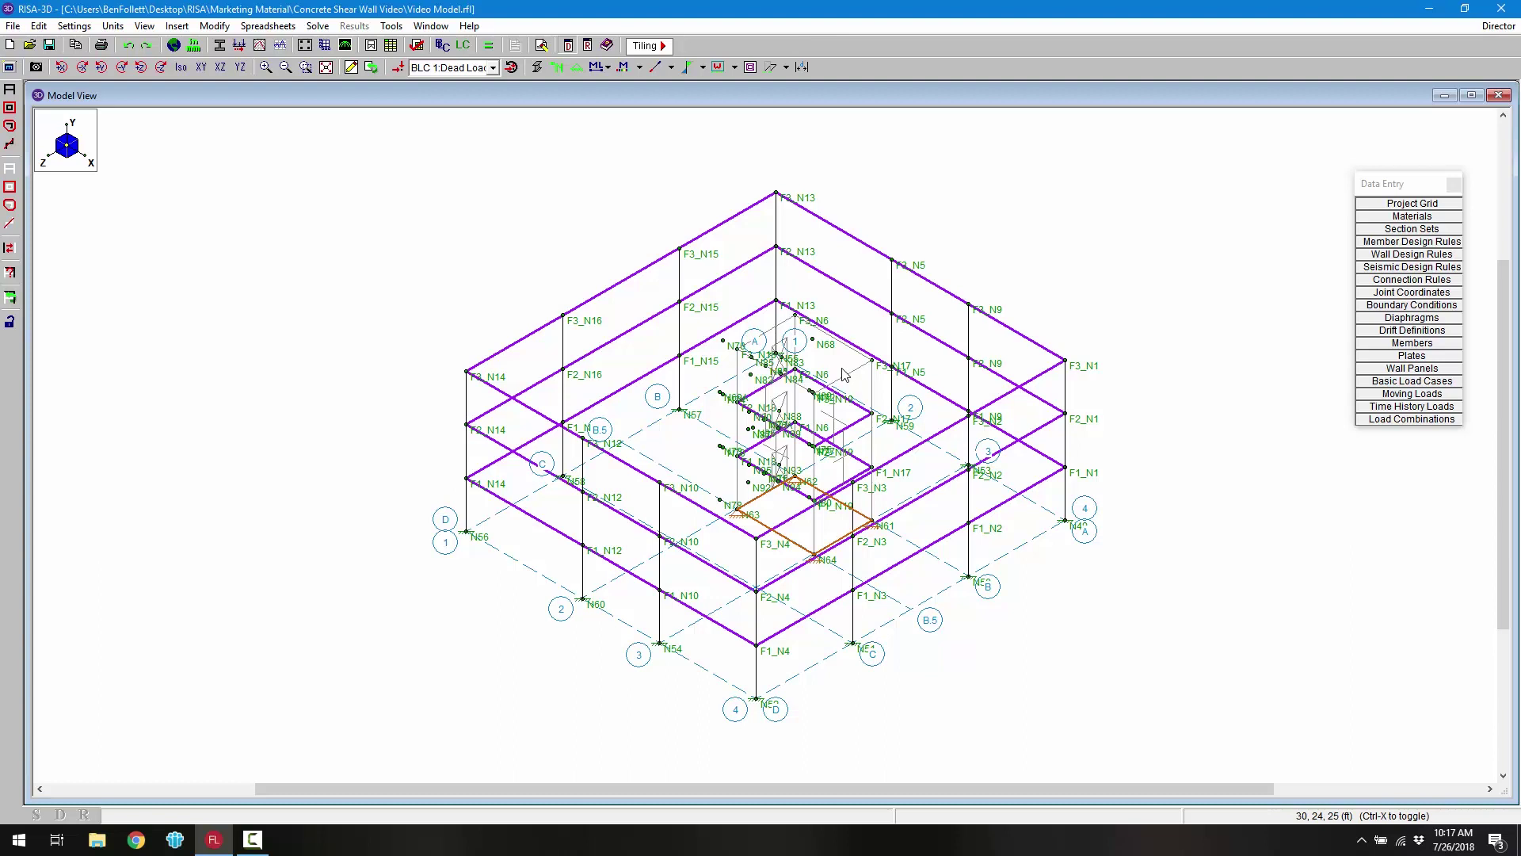
{"action": "left_click", "coordinate": [1442, 270]}
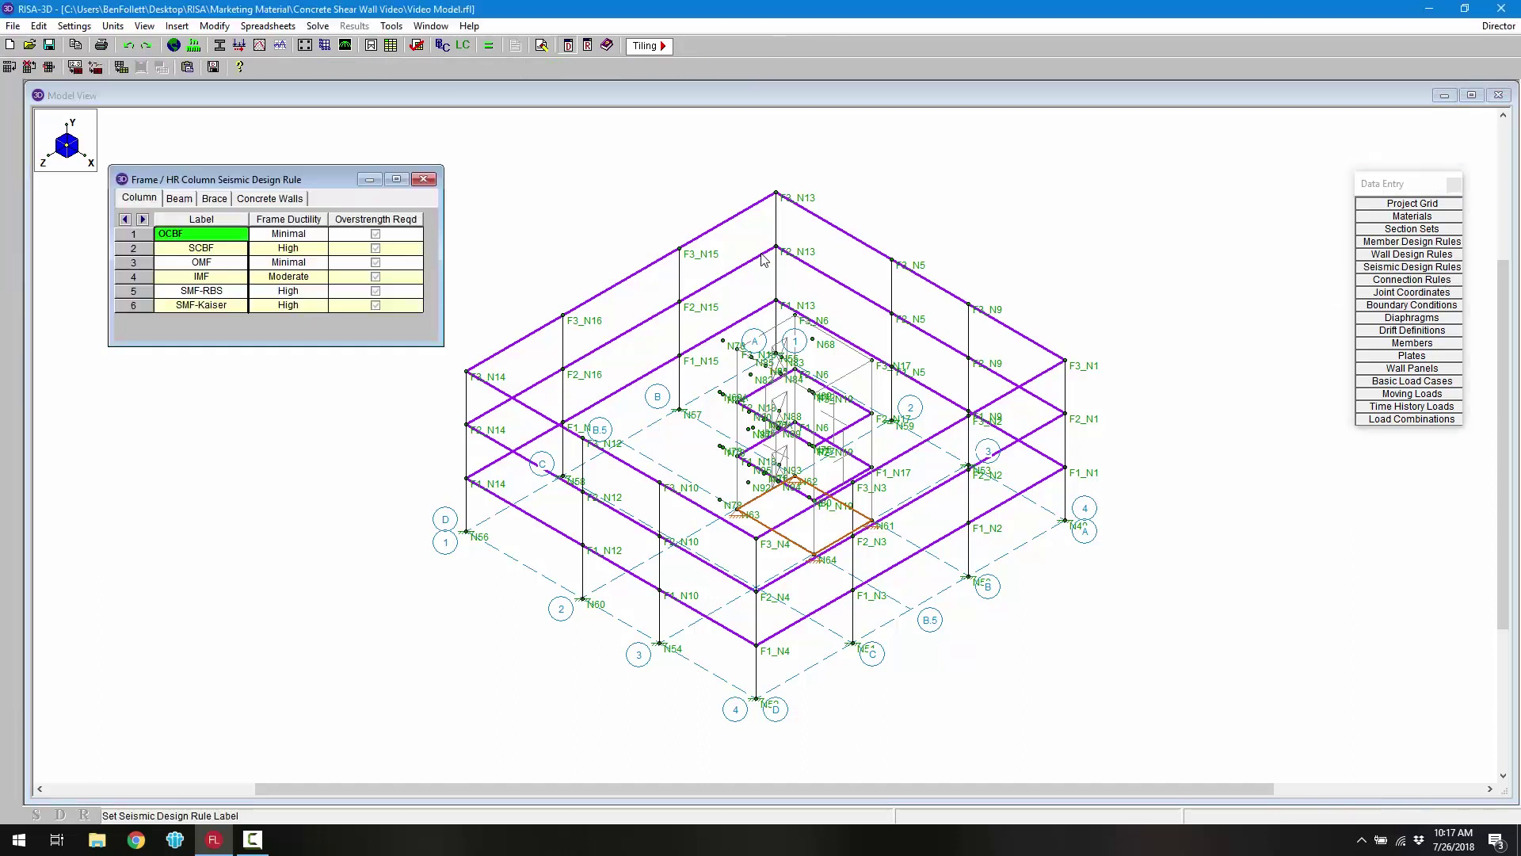
{"action": "left_click", "coordinate": [257, 200]}
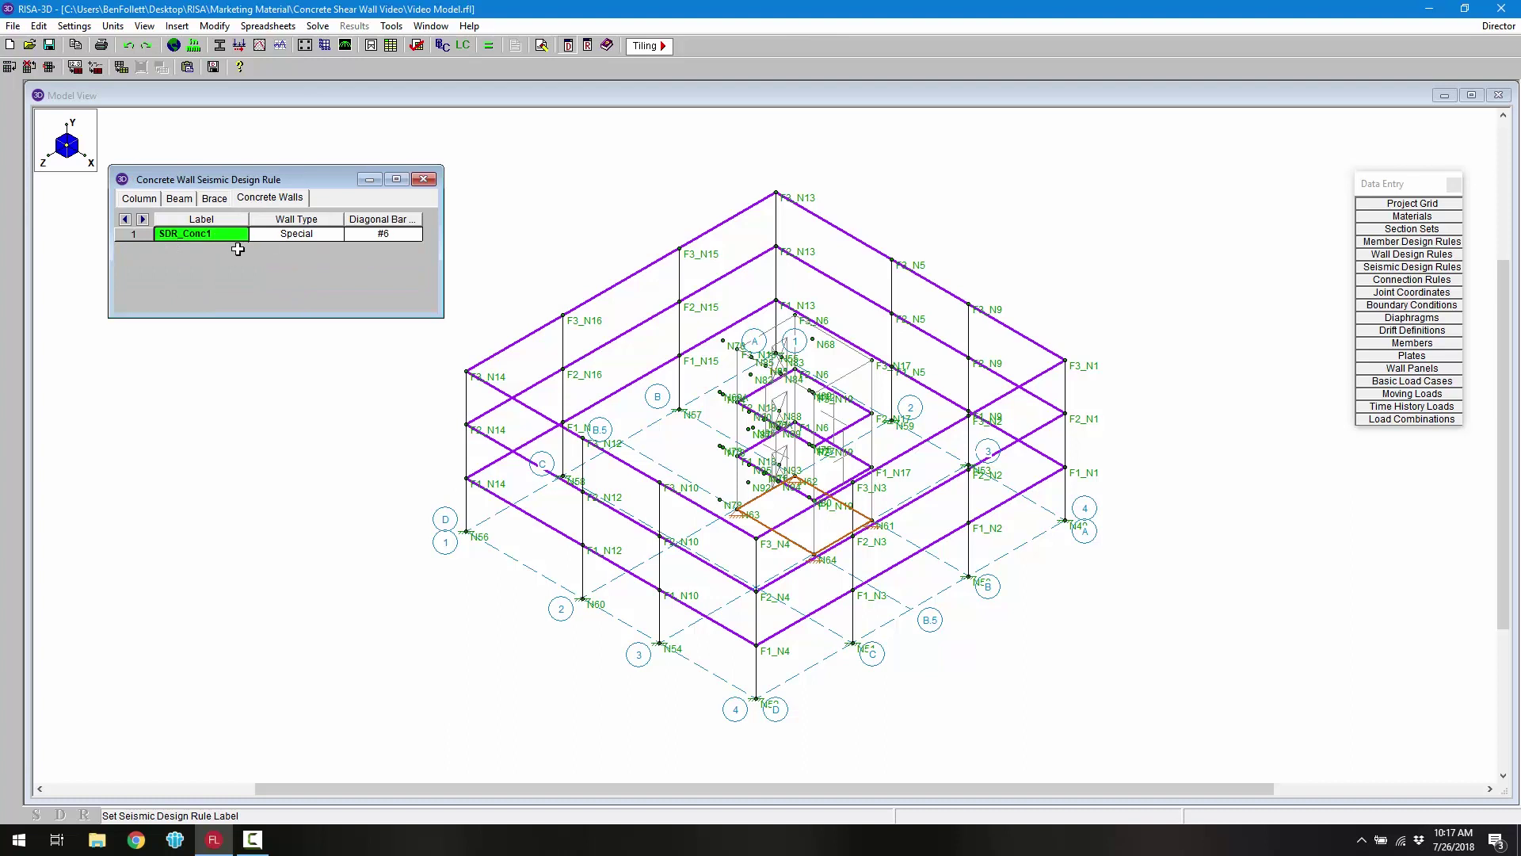
{"action": "left_click", "coordinate": [332, 236]}
{"action": "left_click", "coordinate": [334, 237]}
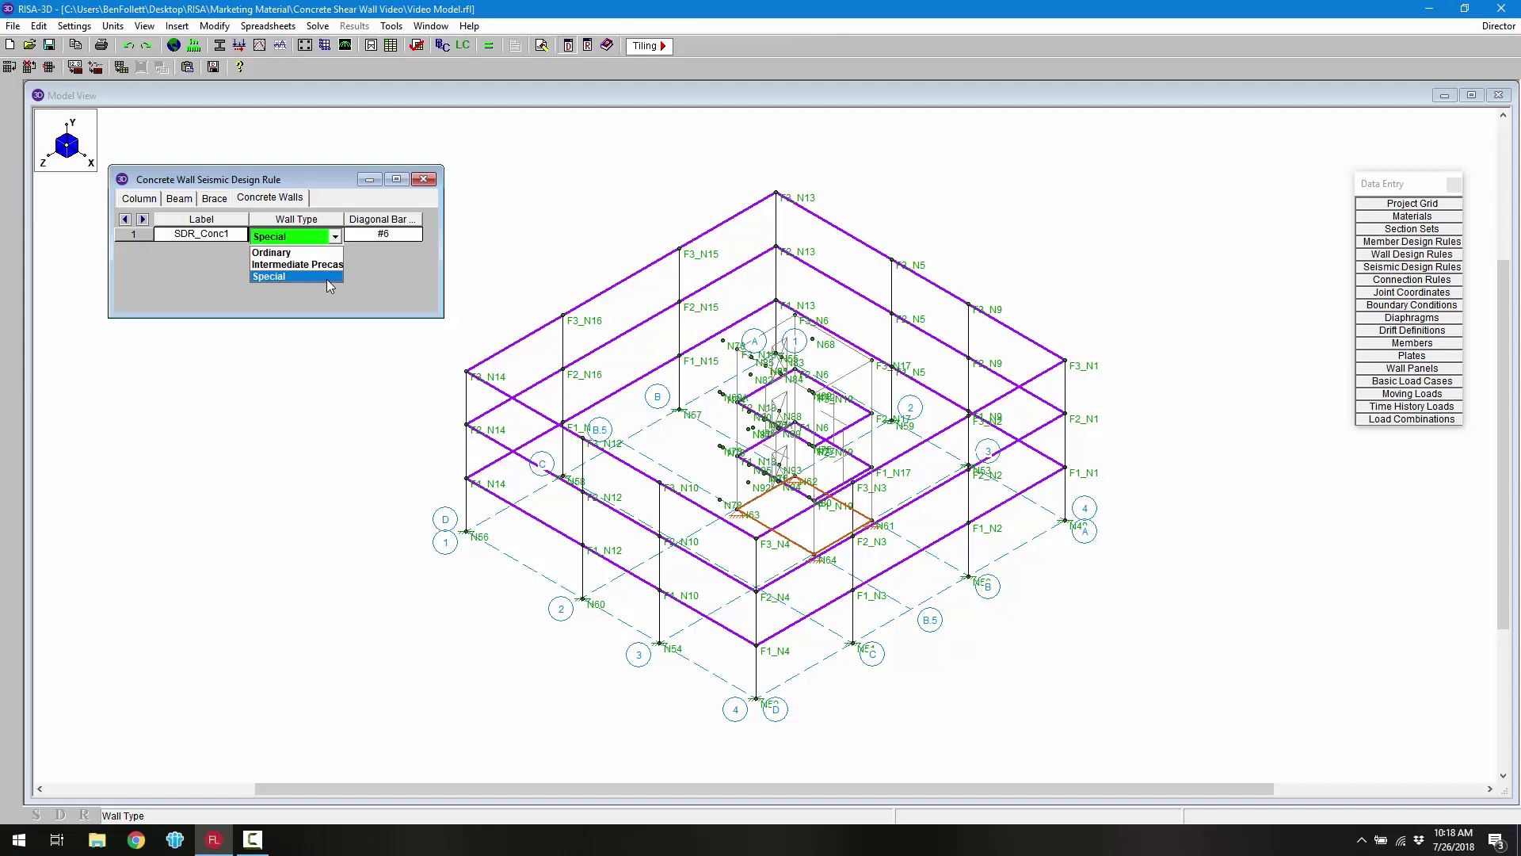
{"action": "left_click", "coordinate": [328, 277]}
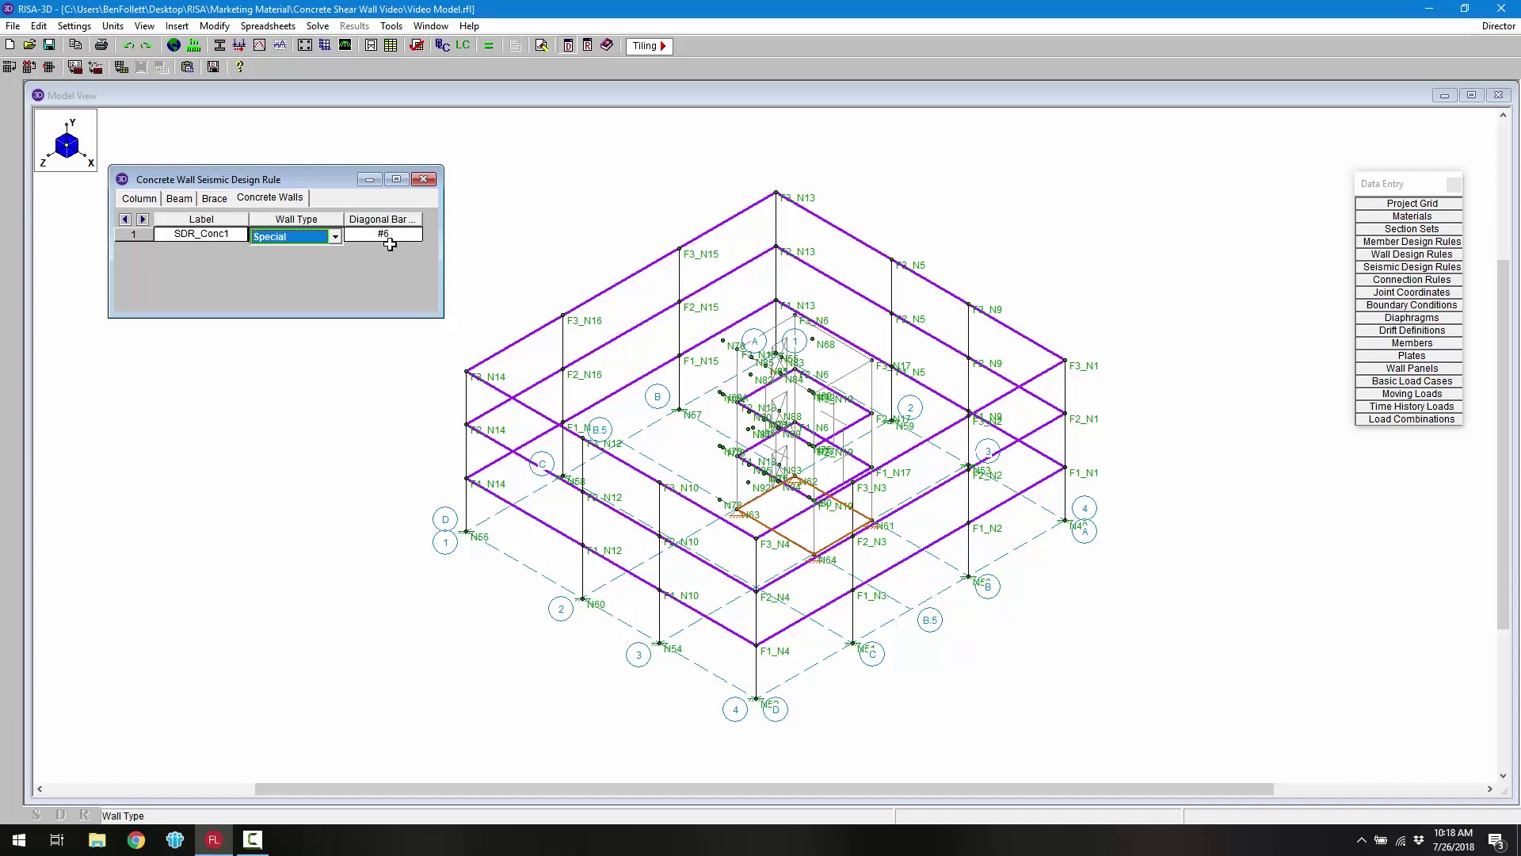
{"action": "left_click", "coordinate": [423, 180]}
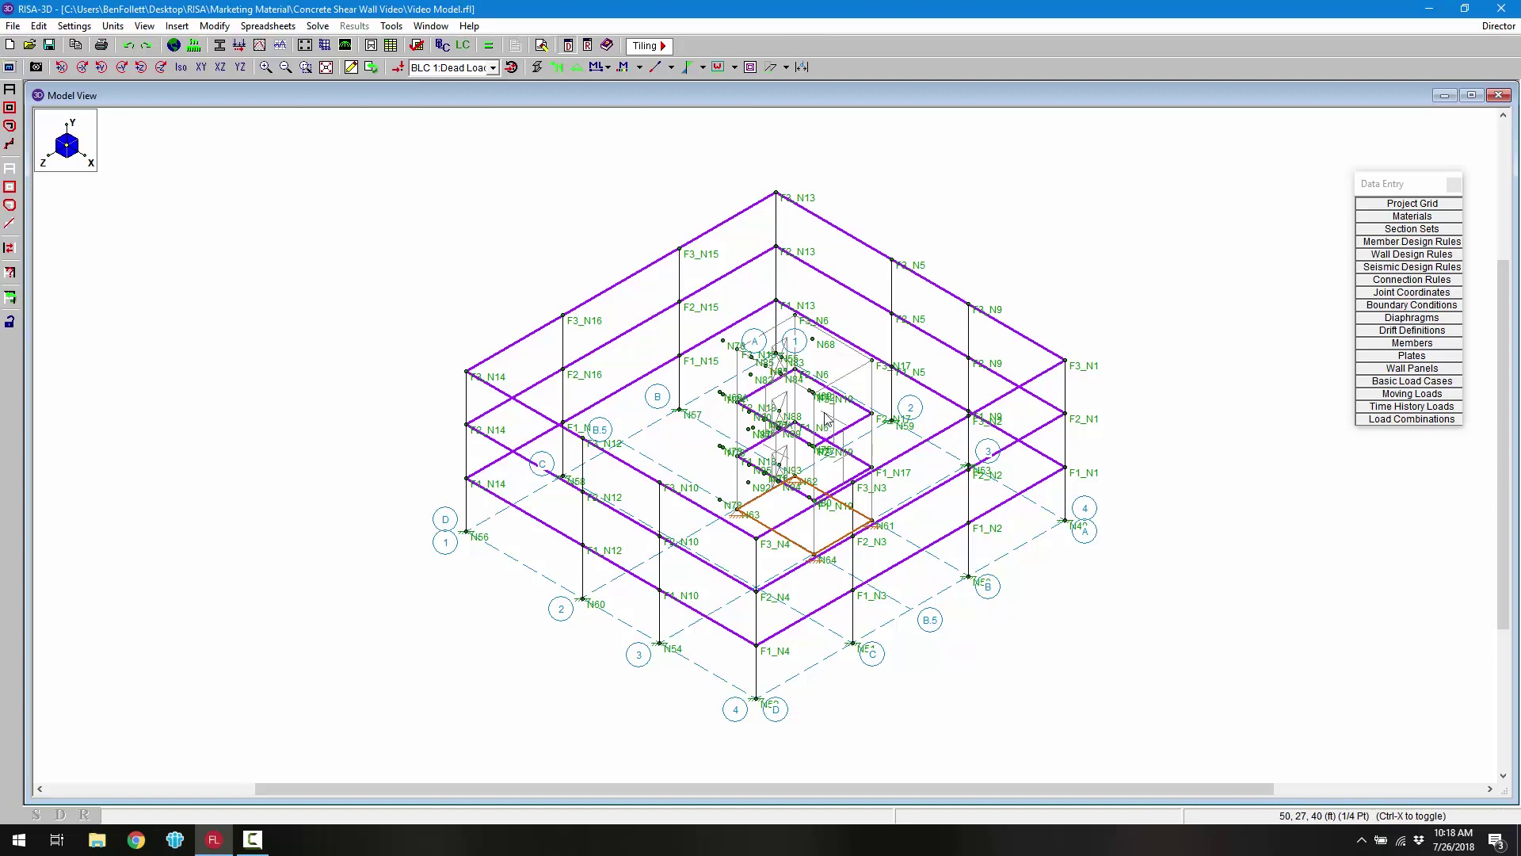
Step: Assign seismic rule SDR_Conc1 to wall panel WP1
{"action": "double_click", "coordinate": [847, 375]}
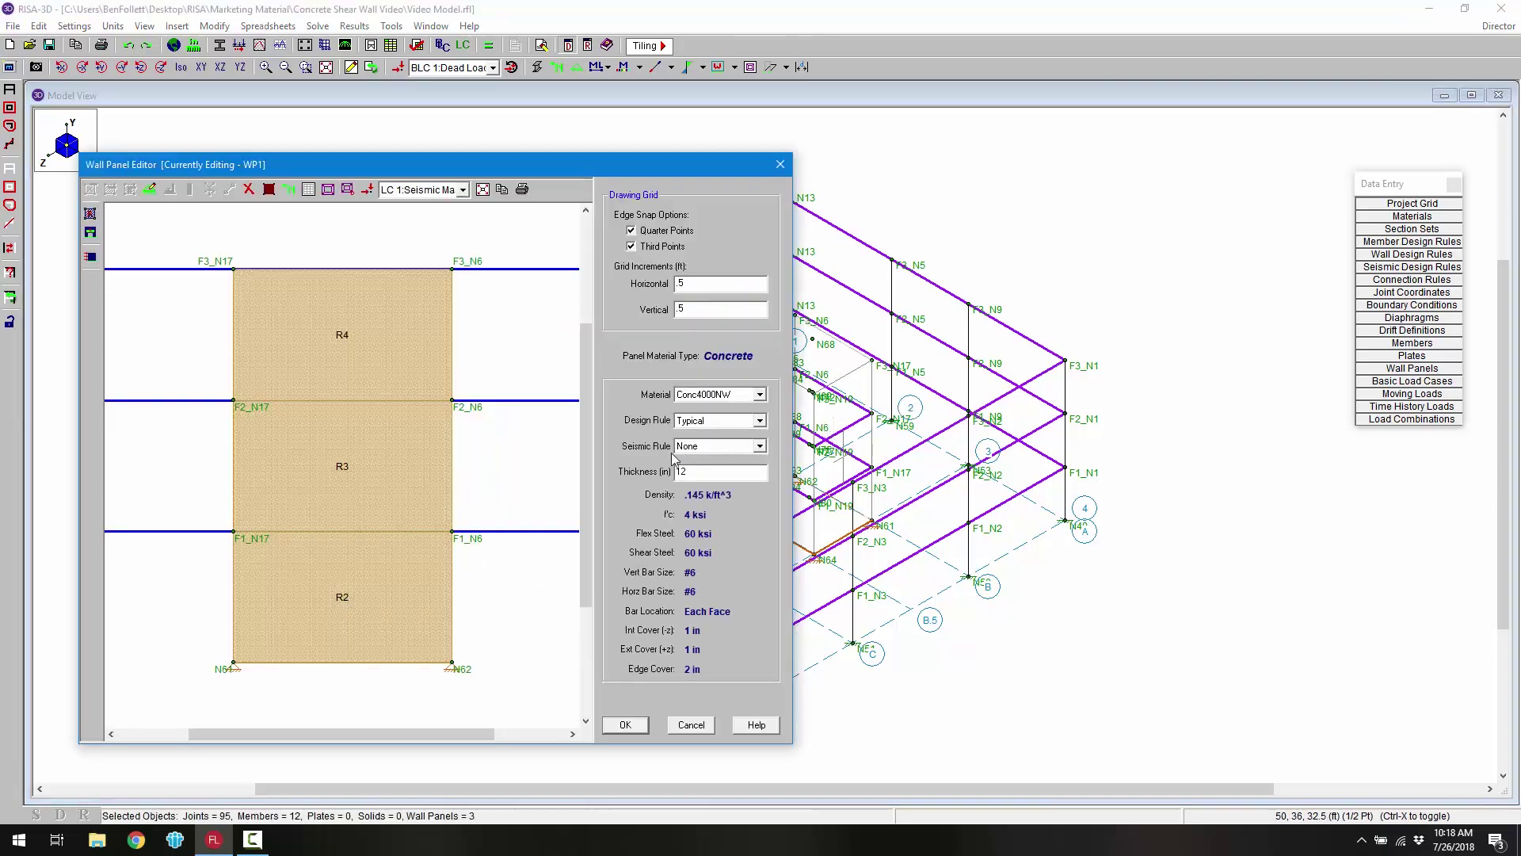
{"action": "left_click", "coordinate": [721, 448]}
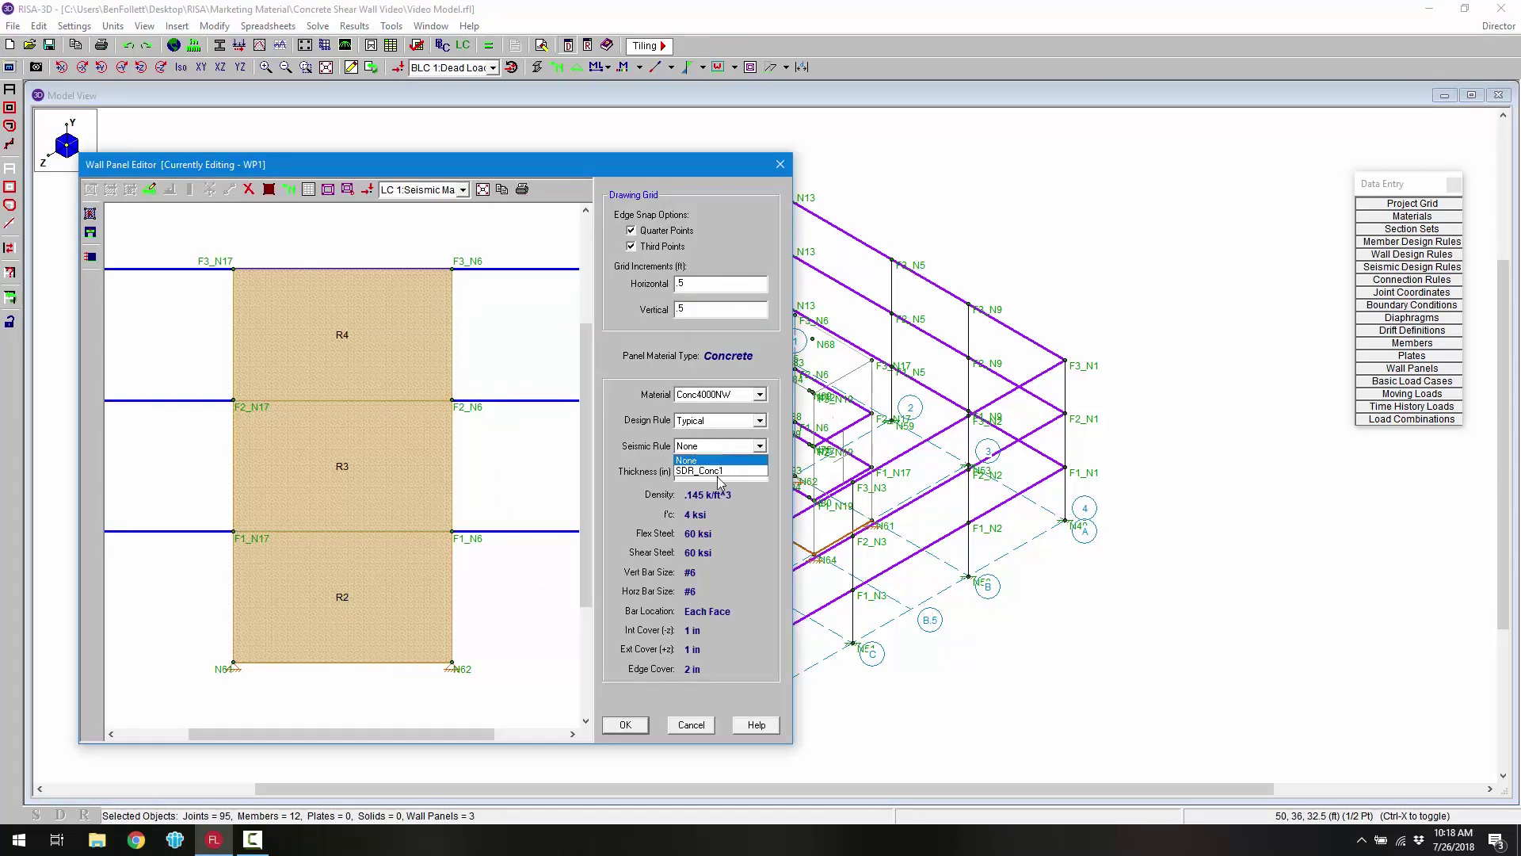
{"action": "left_click", "coordinate": [722, 471]}
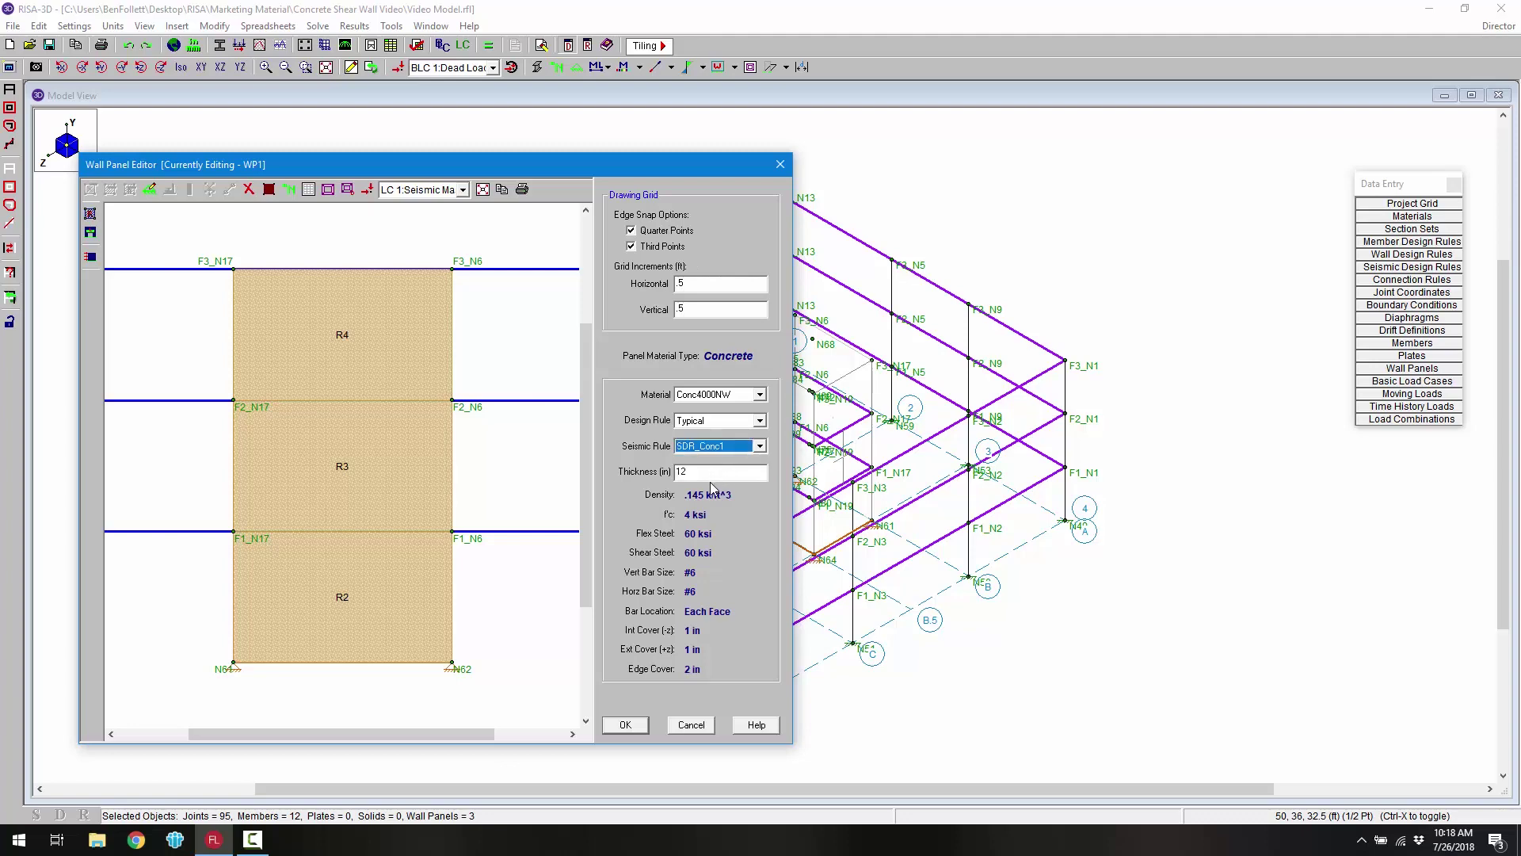
{"action": "left_click", "coordinate": [643, 726]}
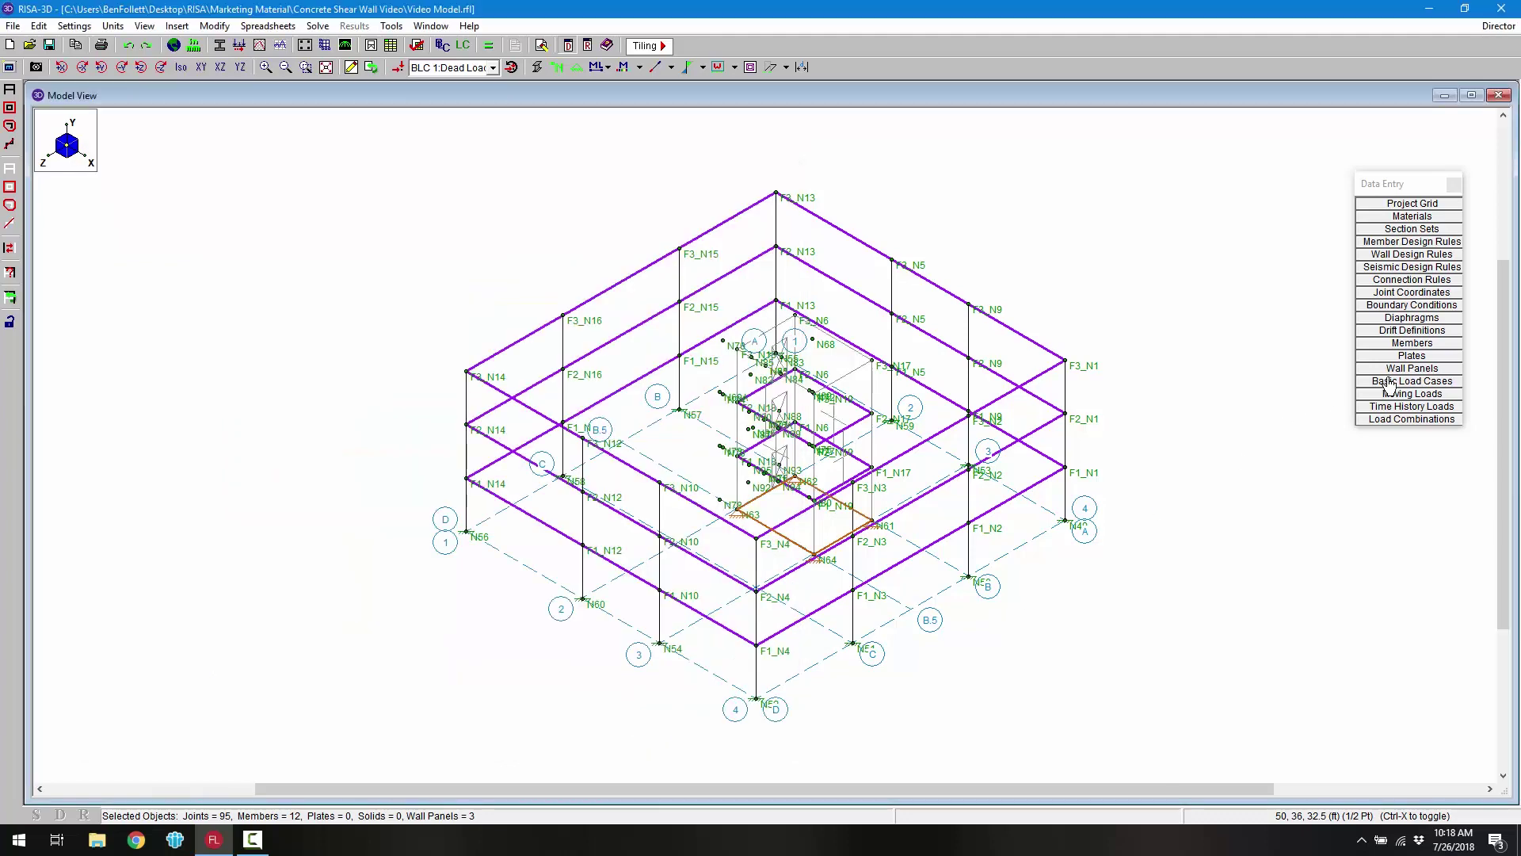
Step: Set WP2, WP3 and WP4 to seismic rule SDR_Conc1 in the Wall Panels Advanced table
{"action": "left_click", "coordinate": [1413, 369]}
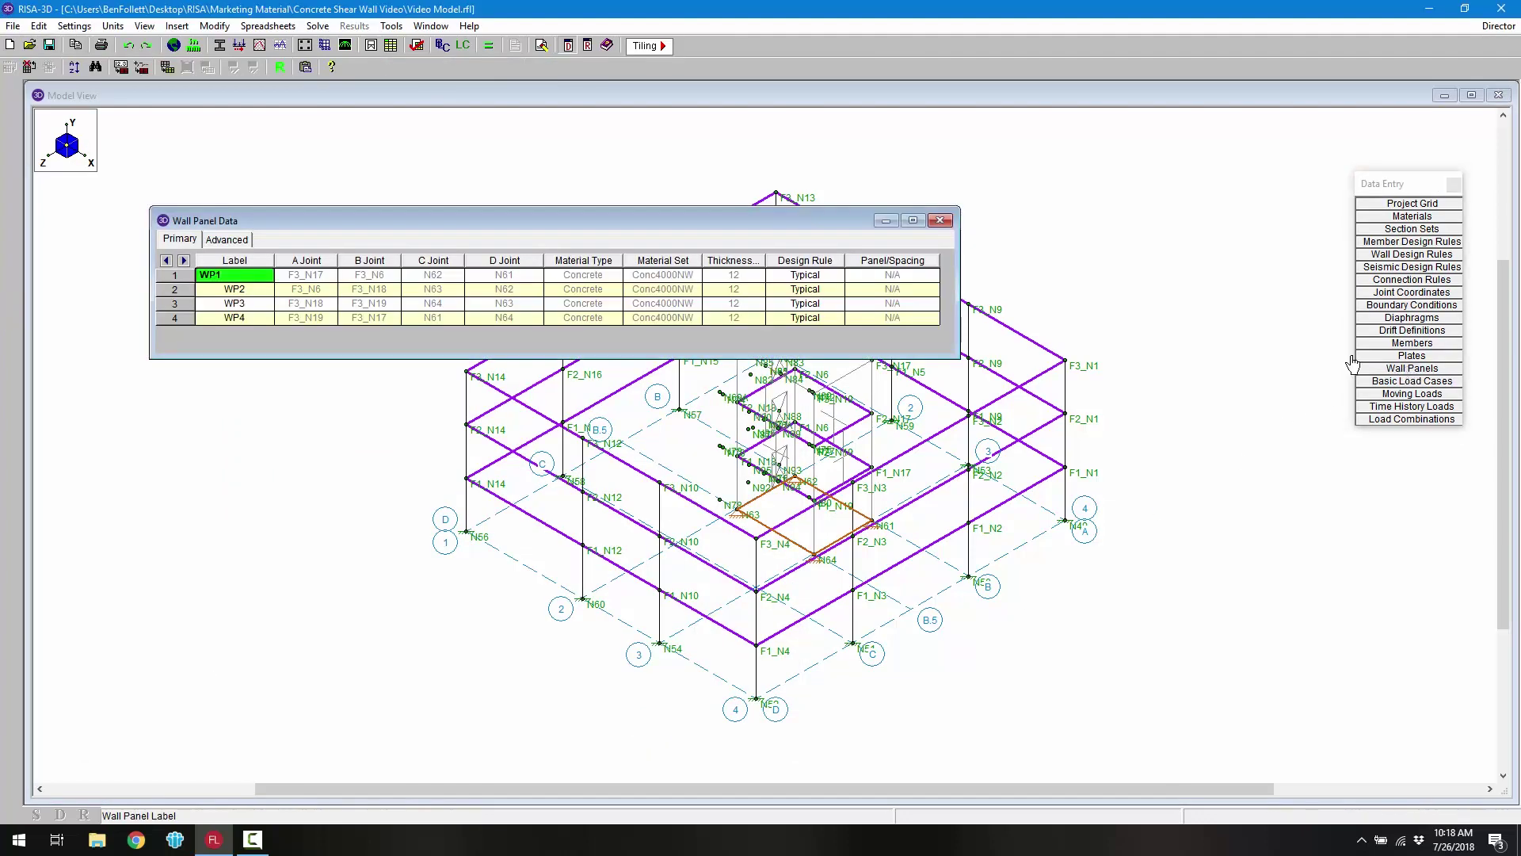
{"action": "left_click", "coordinate": [228, 239]}
{"action": "left_click", "coordinate": [337, 292]}
{"action": "left_click", "coordinate": [341, 294]}
{"action": "left_click", "coordinate": [339, 307]}
{"action": "left_click", "coordinate": [336, 309]}
{"action": "left_click", "coordinate": [335, 319]}
{"action": "left_click", "coordinate": [332, 321]}
{"action": "key", "text": "Return"}
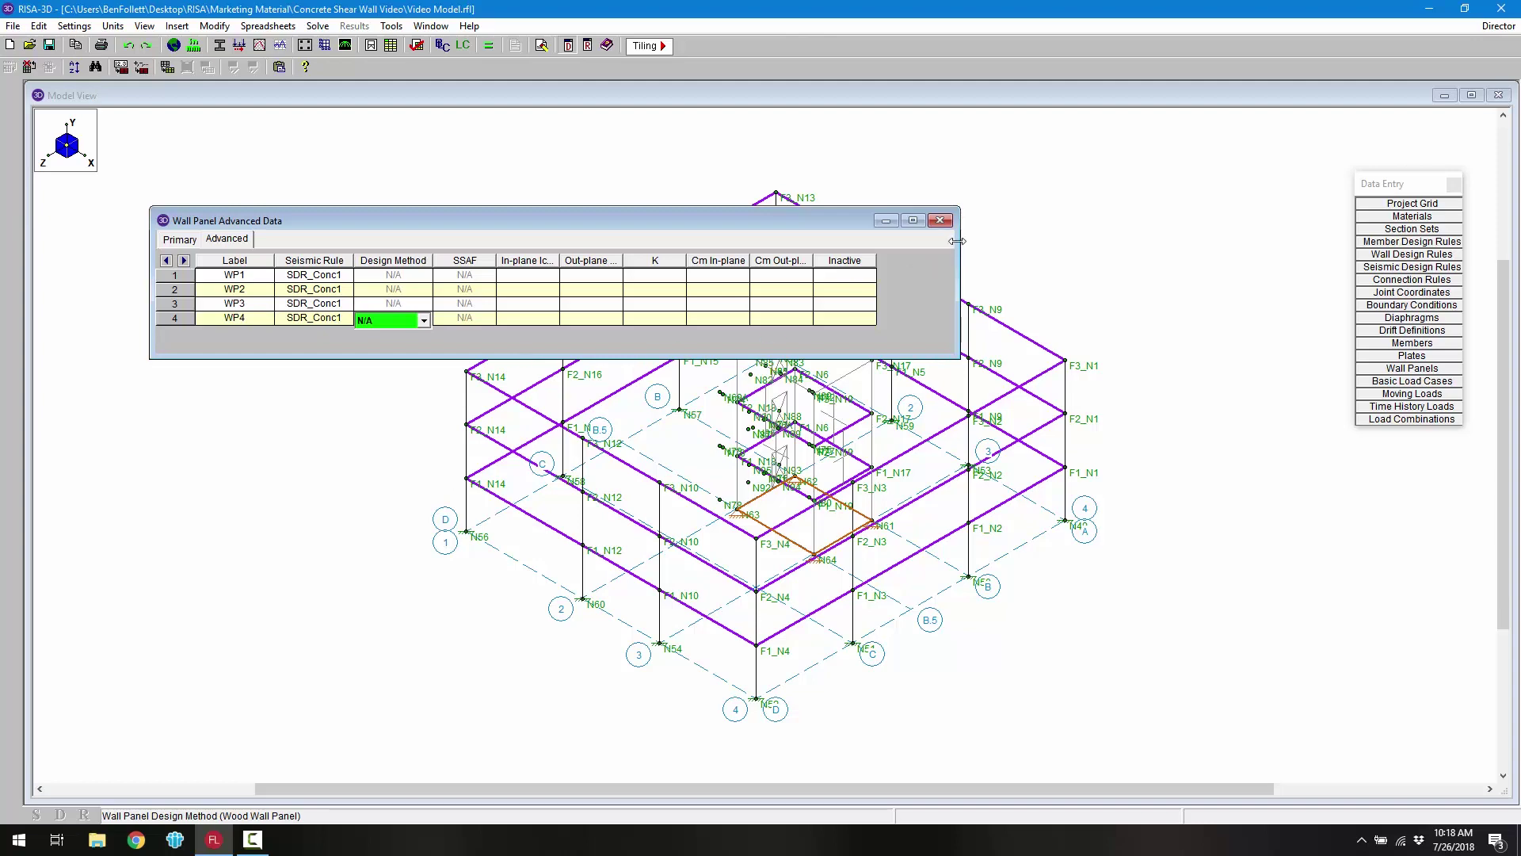
{"action": "left_click", "coordinate": [940, 221]}
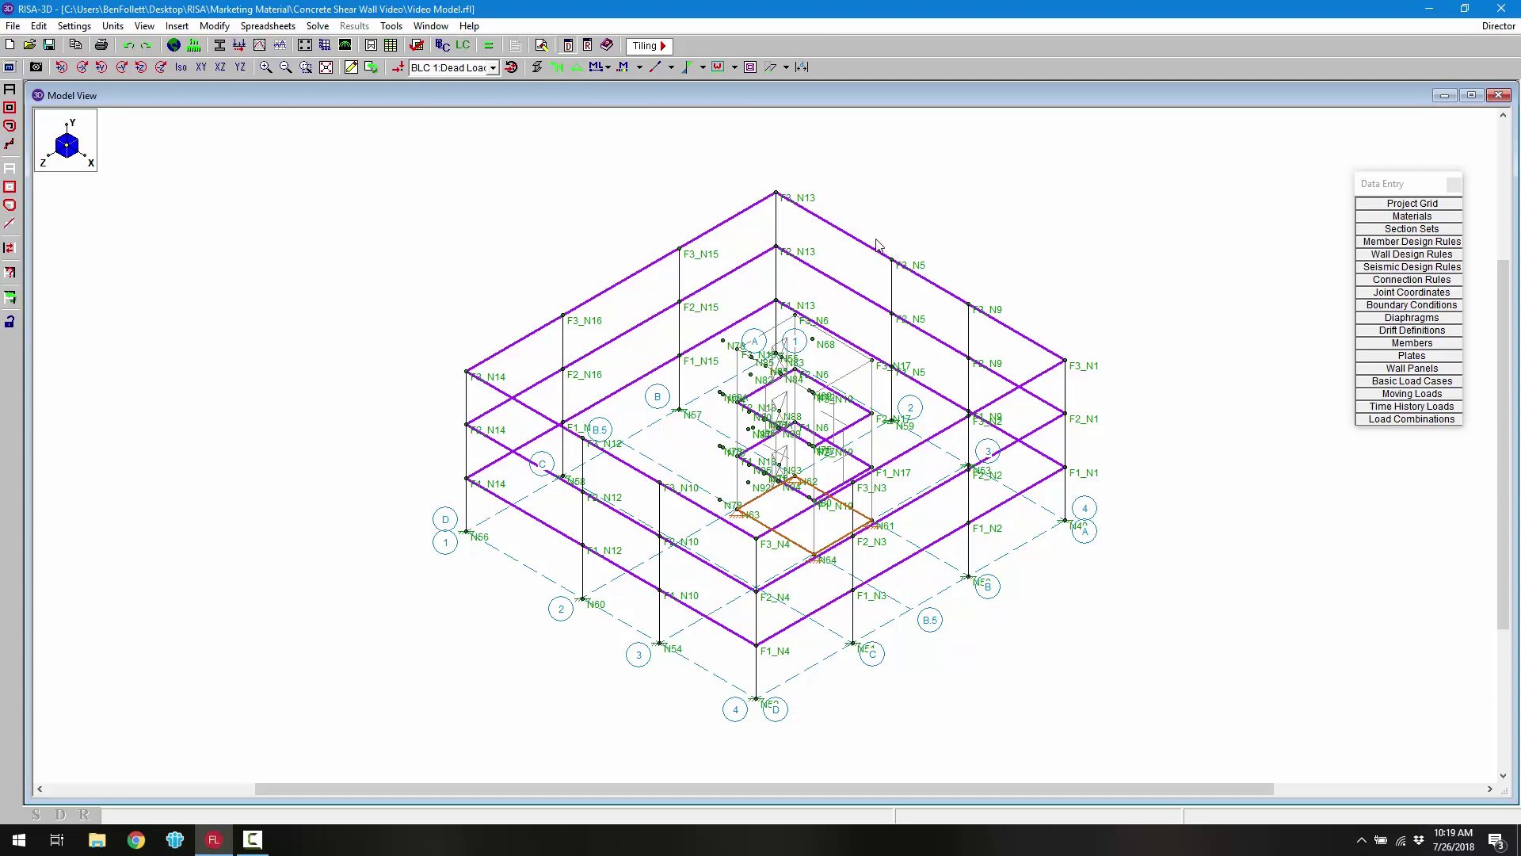
Step: Open Load Combinations and the LC Generator's Seismic options, set to United States, 2015 IBC Strength
{"action": "left_click", "coordinate": [464, 50]}
{"action": "left_click_drag", "start_coordinate": [583, 258], "coordinate": [466, 230]}
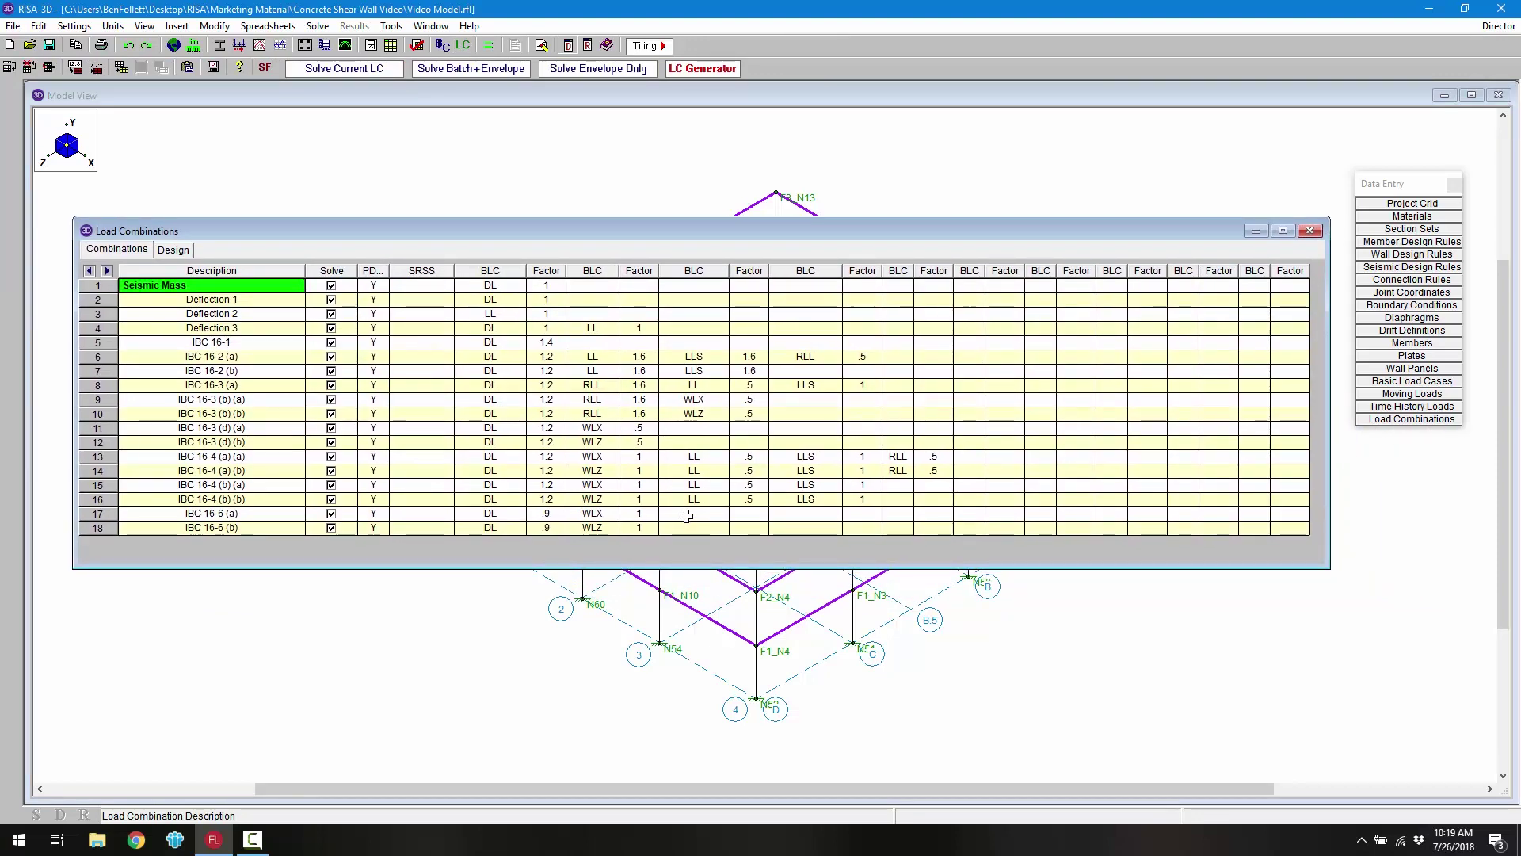
{"action": "left_click", "coordinate": [693, 73]}
{"action": "left_click_drag", "start_coordinate": [293, 249], "coordinate": [496, 290]}
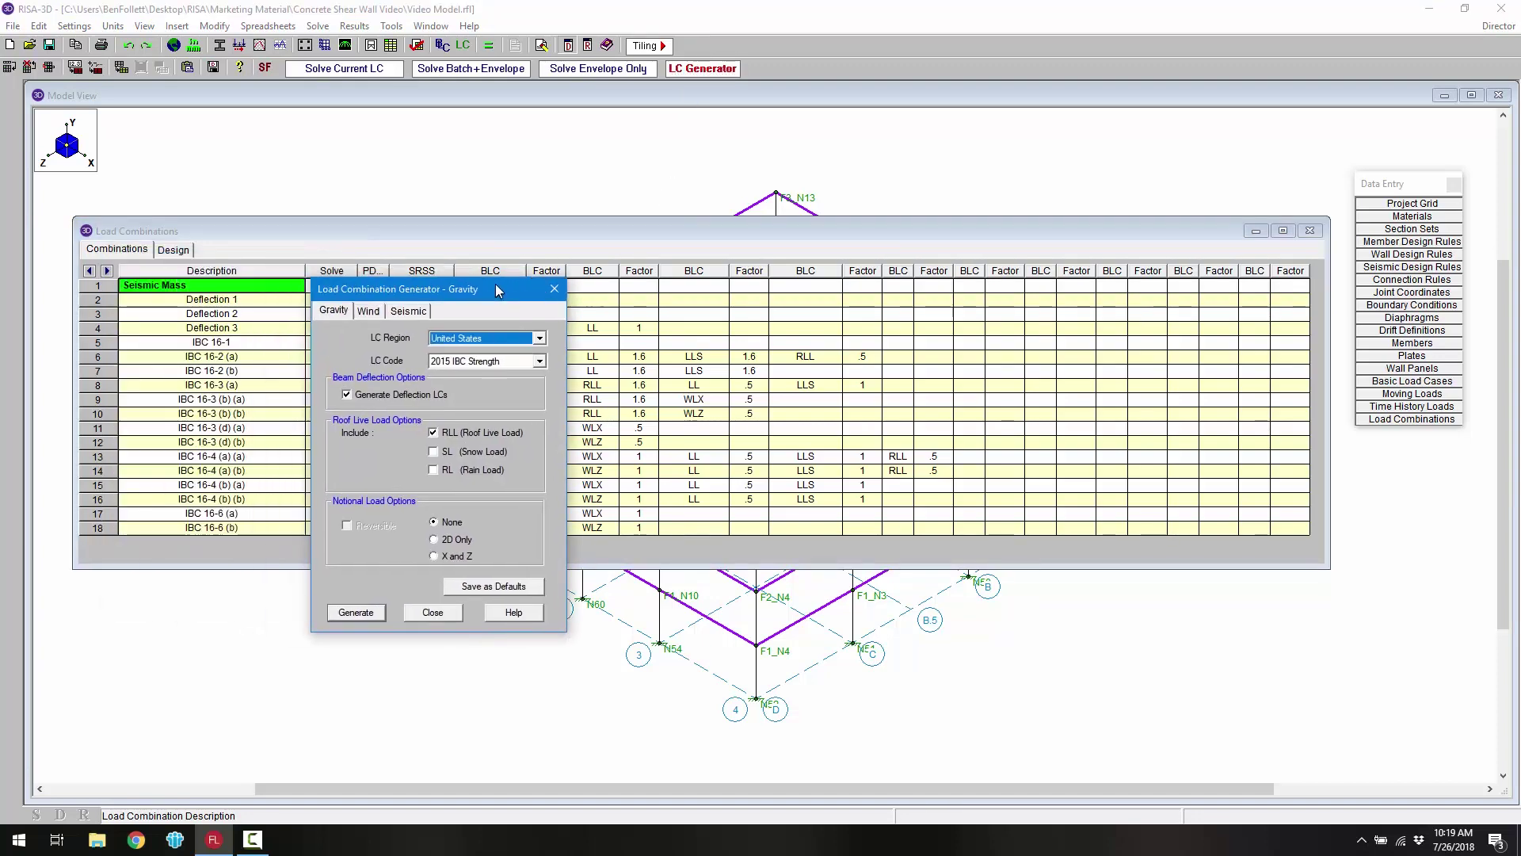
{"action": "left_click", "coordinate": [408, 311]}
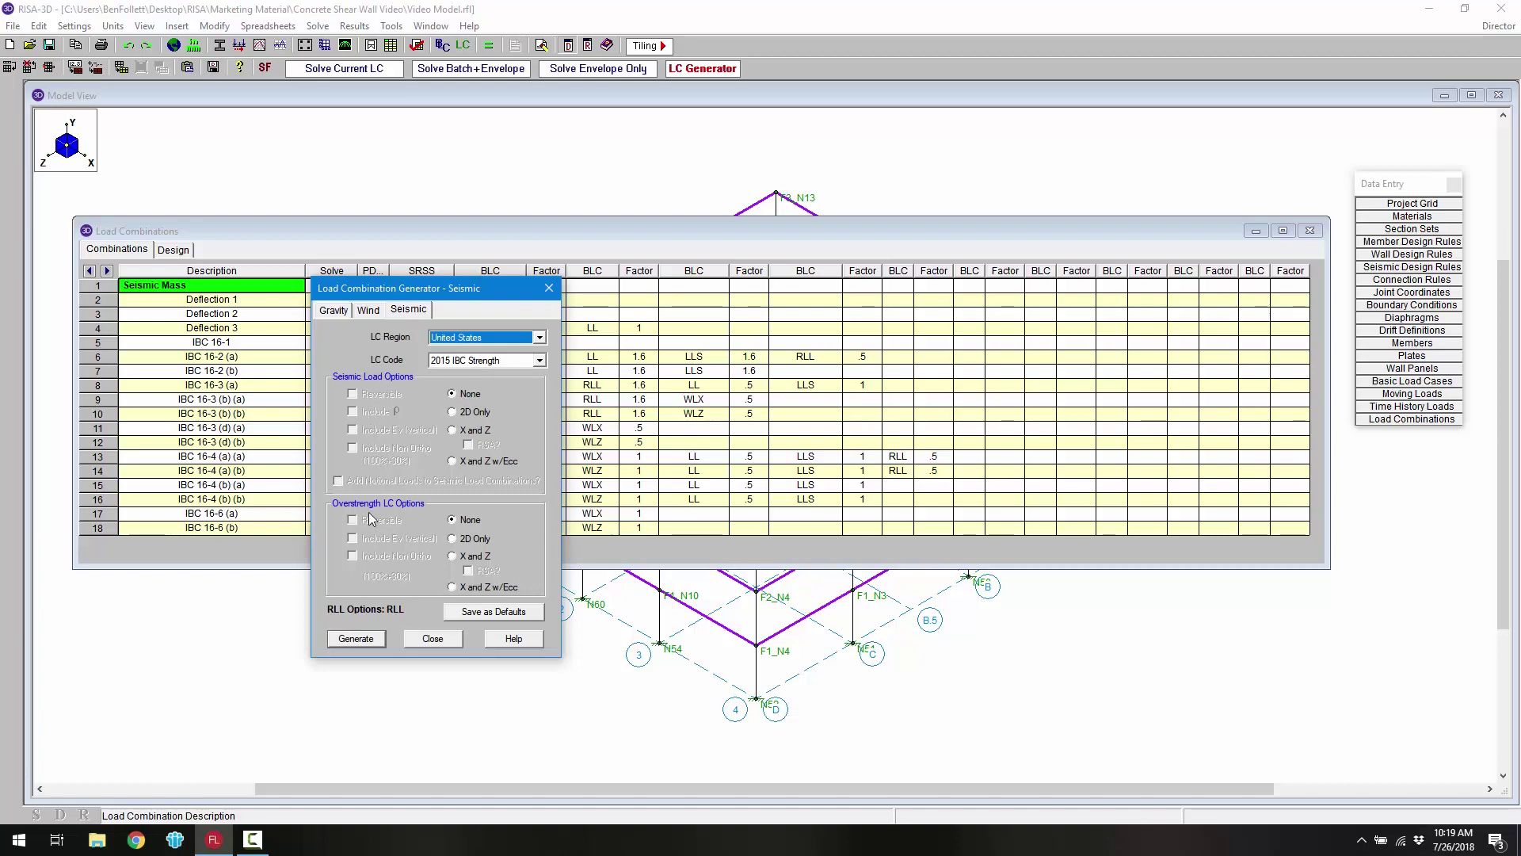
Step: Generate X and Z seismic combinations with vertical seismic and non-orthogonal overstrength effects included
{"action": "left_click", "coordinate": [452, 429]}
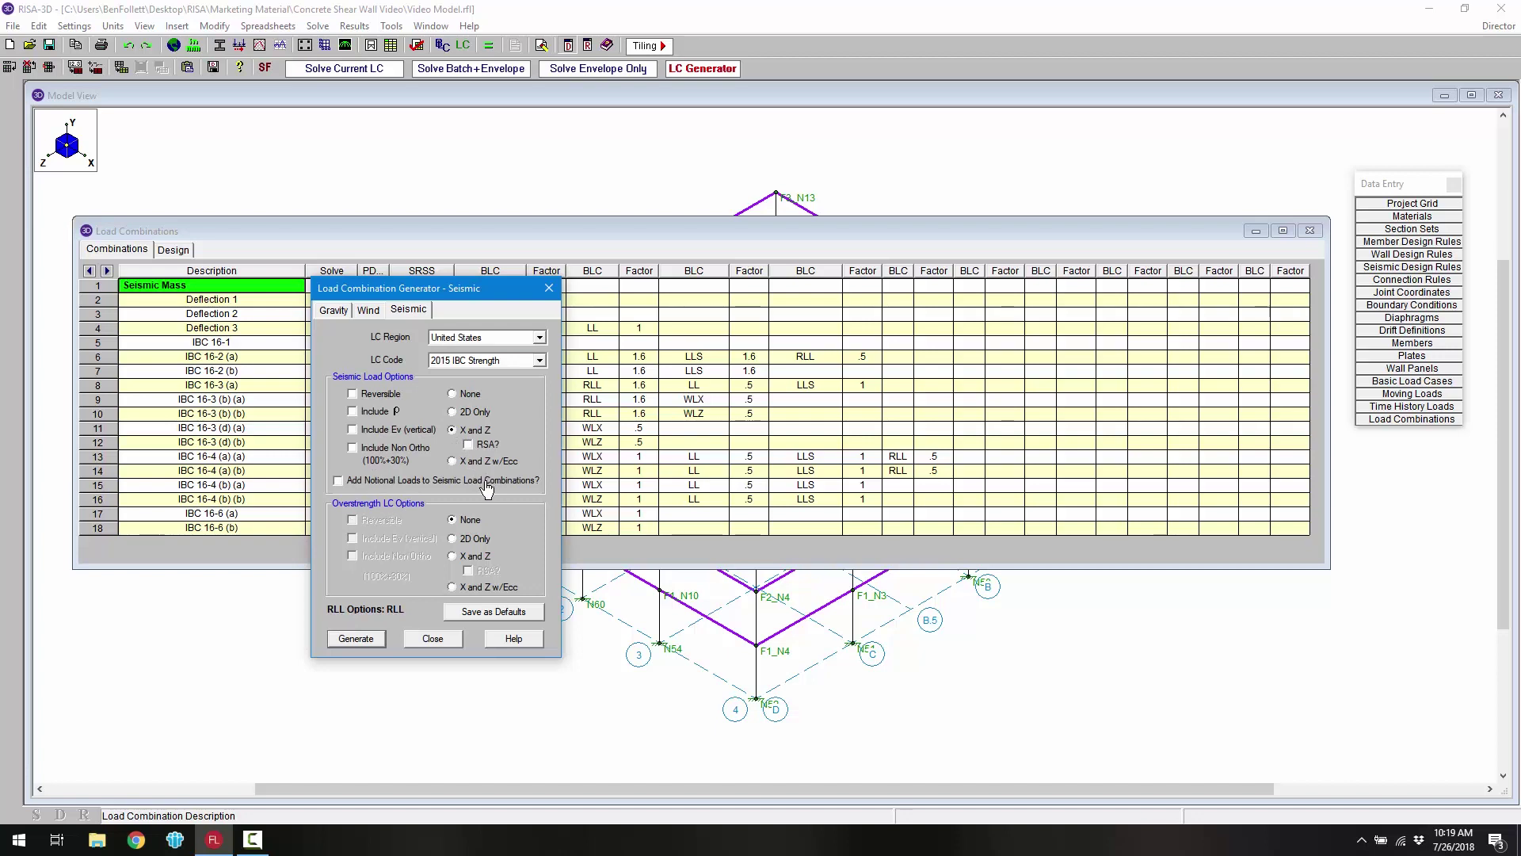
{"action": "left_click", "coordinate": [394, 432]}
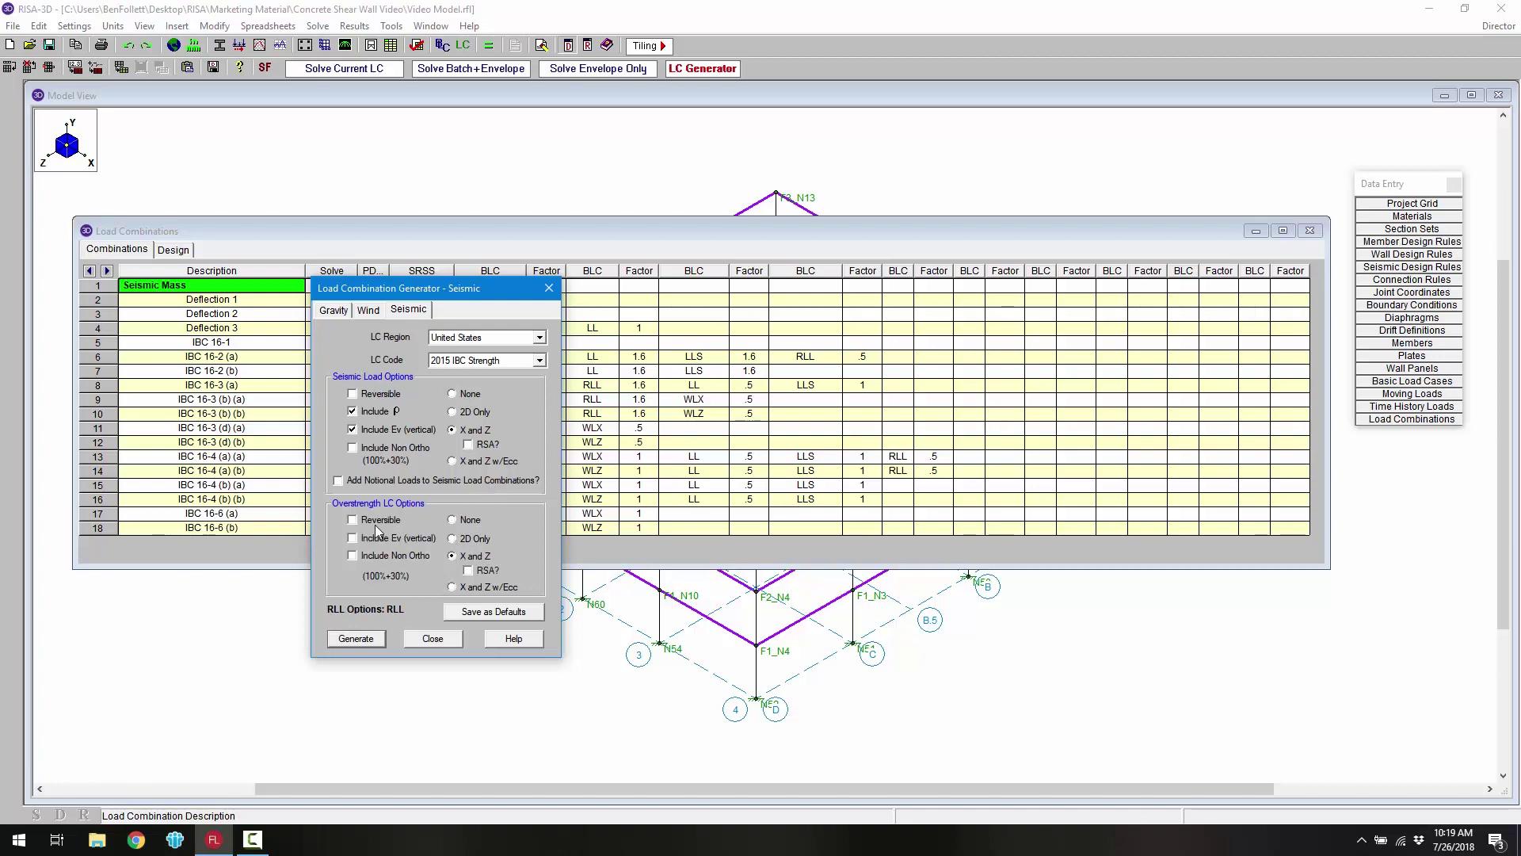
{"action": "left_click", "coordinate": [403, 546]}
{"action": "left_click", "coordinate": [398, 559]}
{"action": "left_click", "coordinate": [371, 642]}
{"action": "left_click", "coordinate": [438, 639]}
{"action": "left_click_drag", "start_coordinate": [643, 569], "coordinate": [654, 738]}
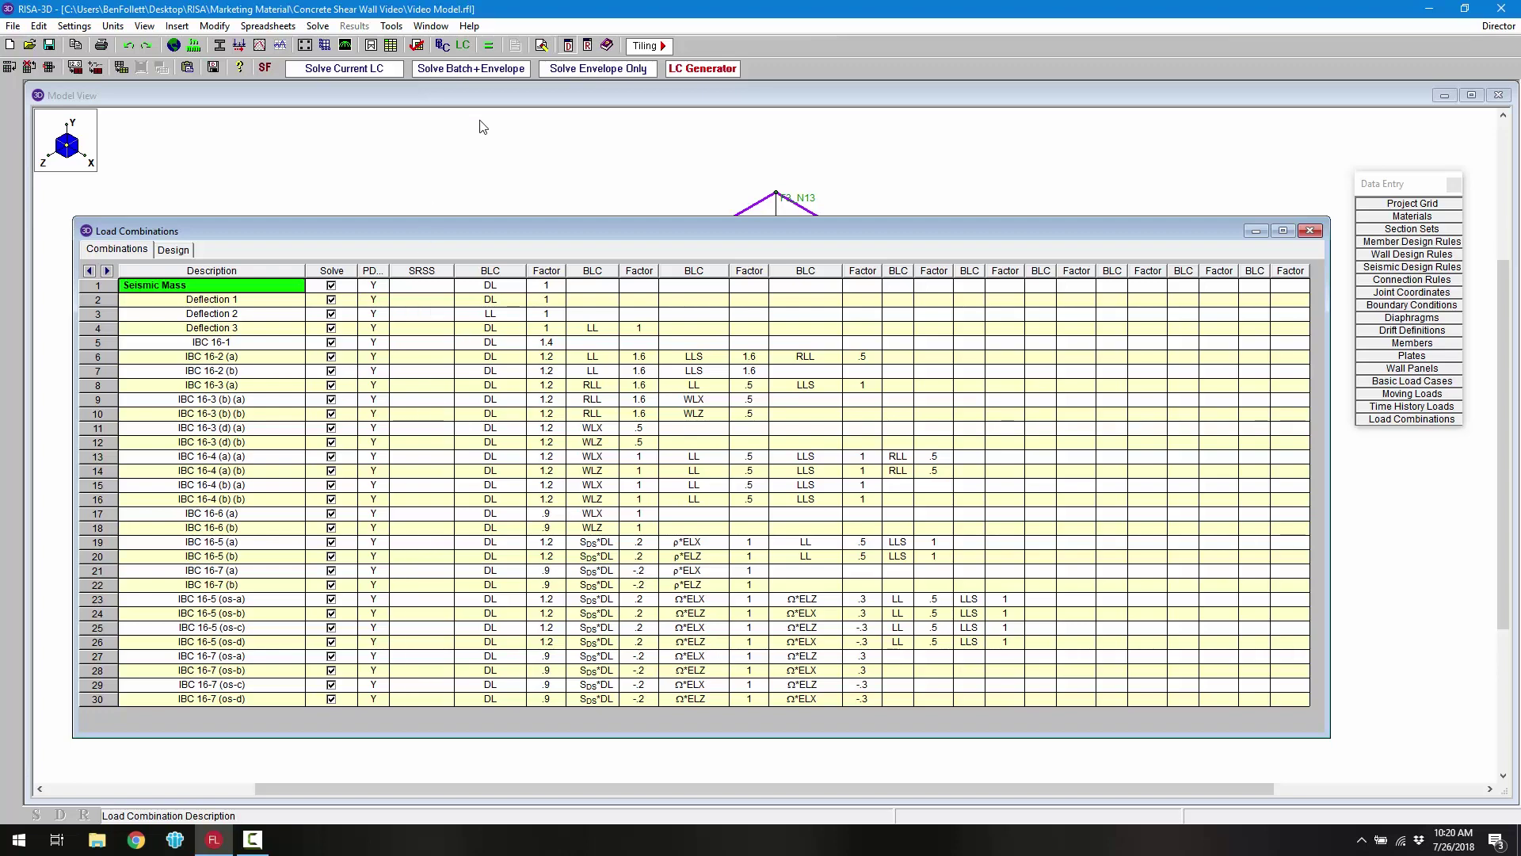
Step: Solve all load combinations with envelope and close the Load Combinations table
{"action": "left_click", "coordinate": [490, 74]}
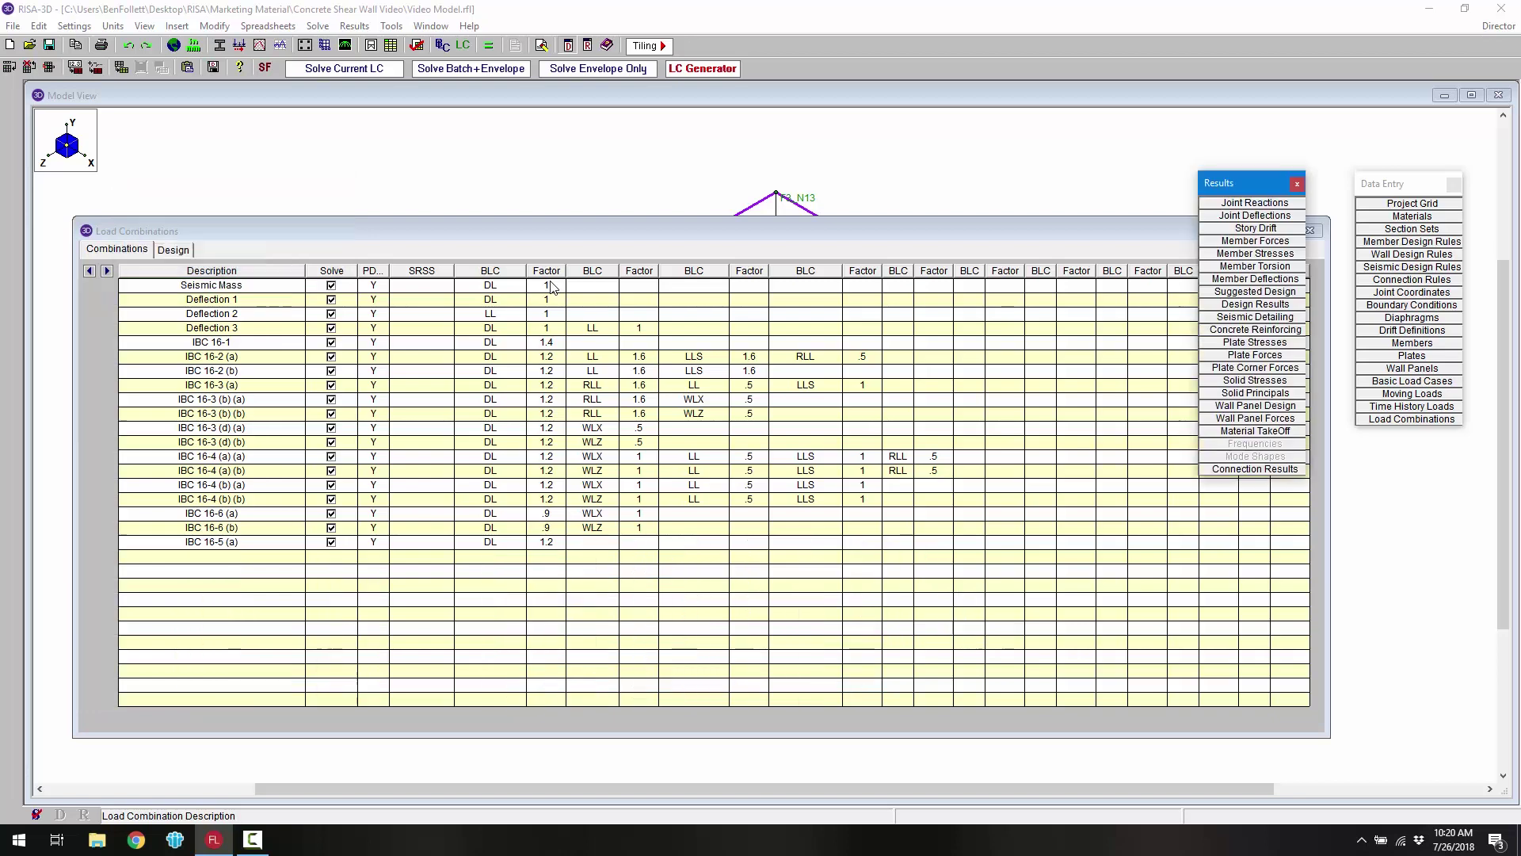
{"action": "left_click", "coordinate": [1182, 245]}
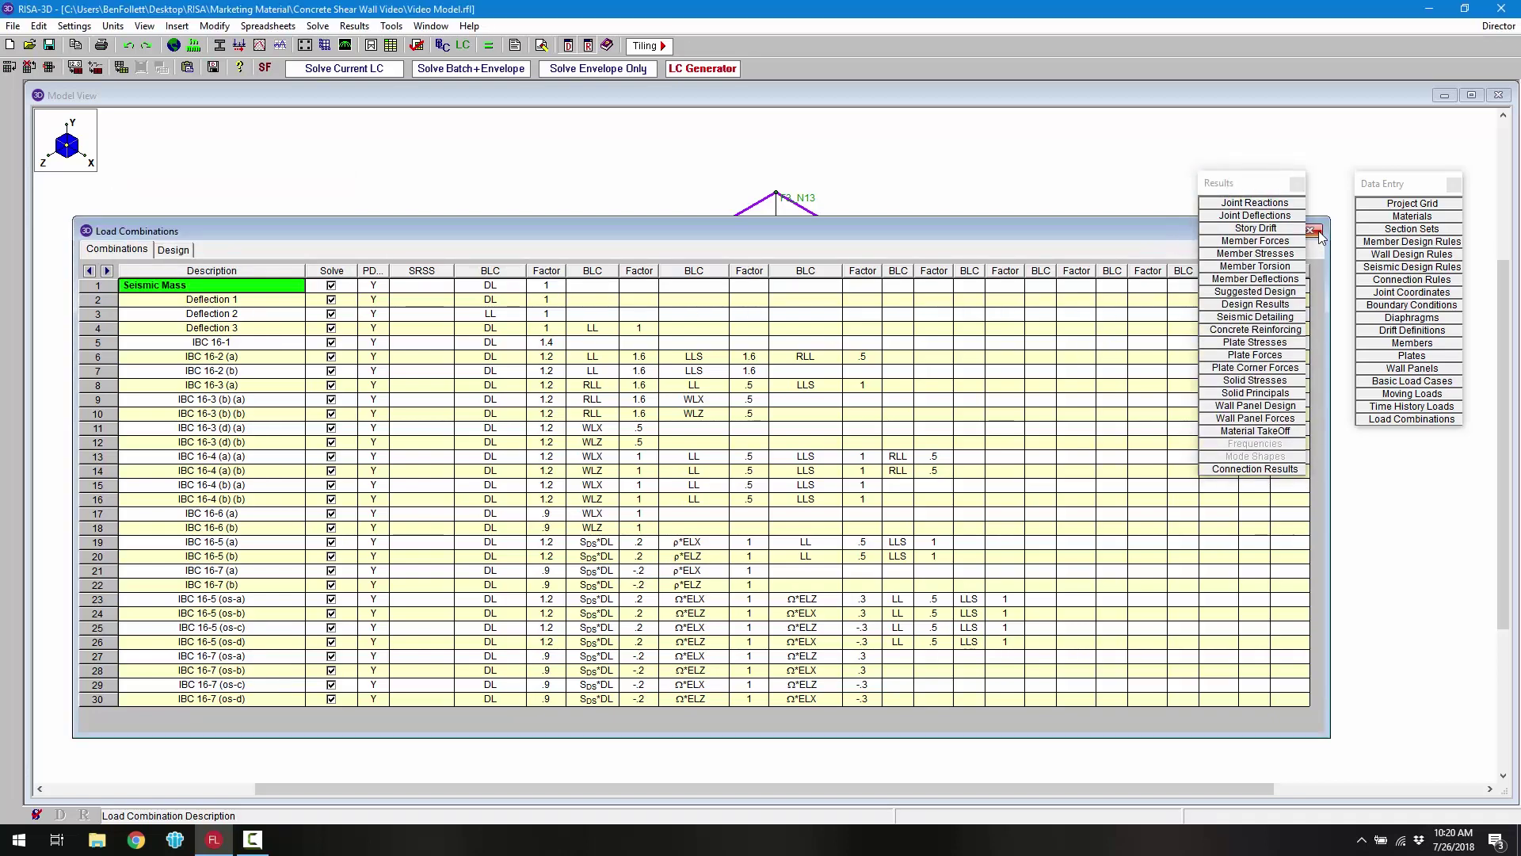
{"action": "left_click", "coordinate": [1311, 231]}
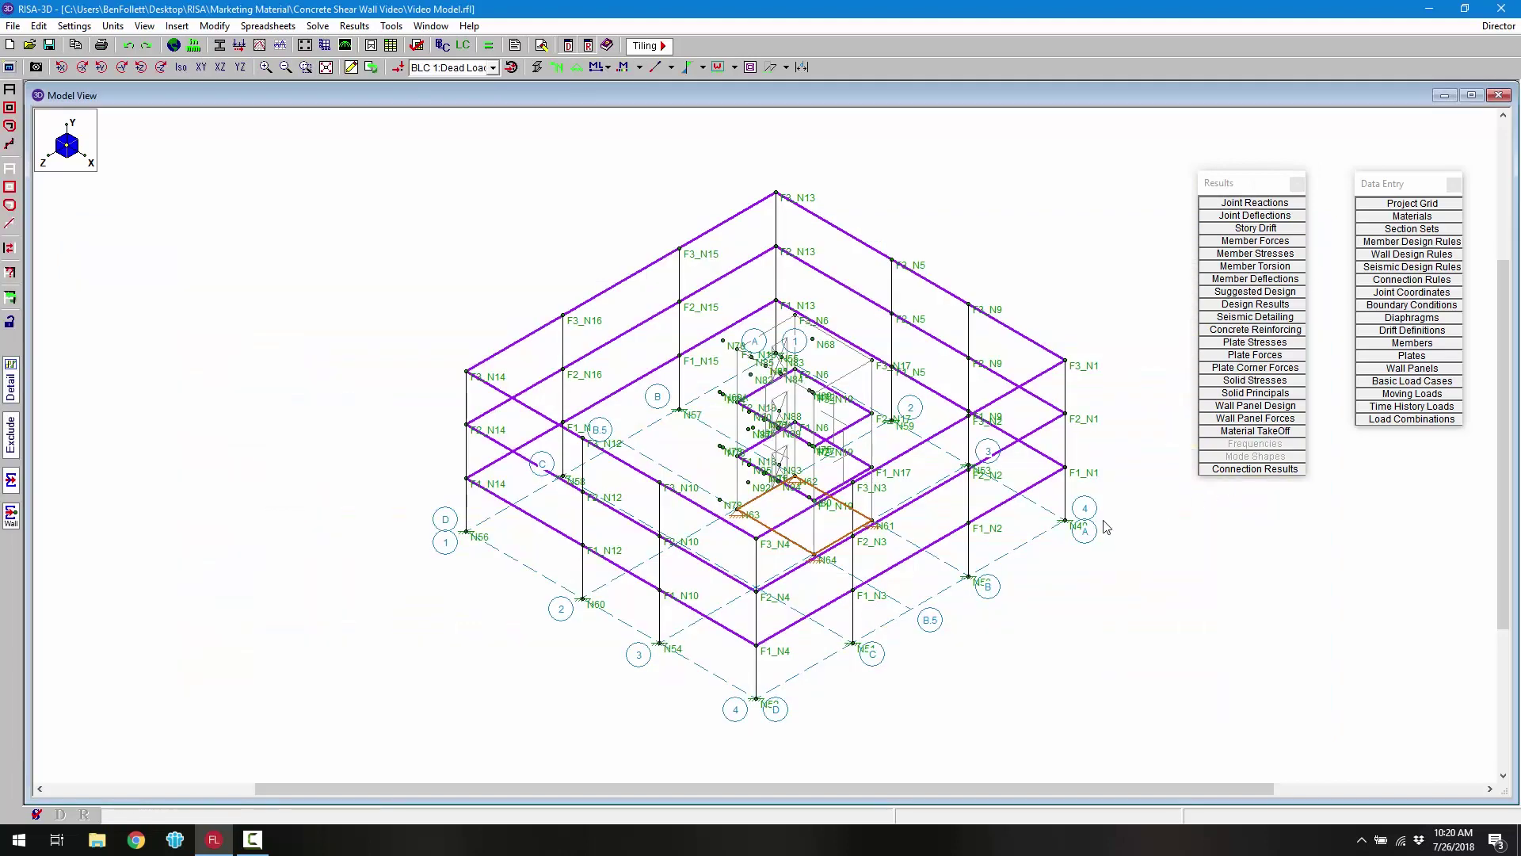
{"action": "left_click", "coordinate": [1289, 406]}
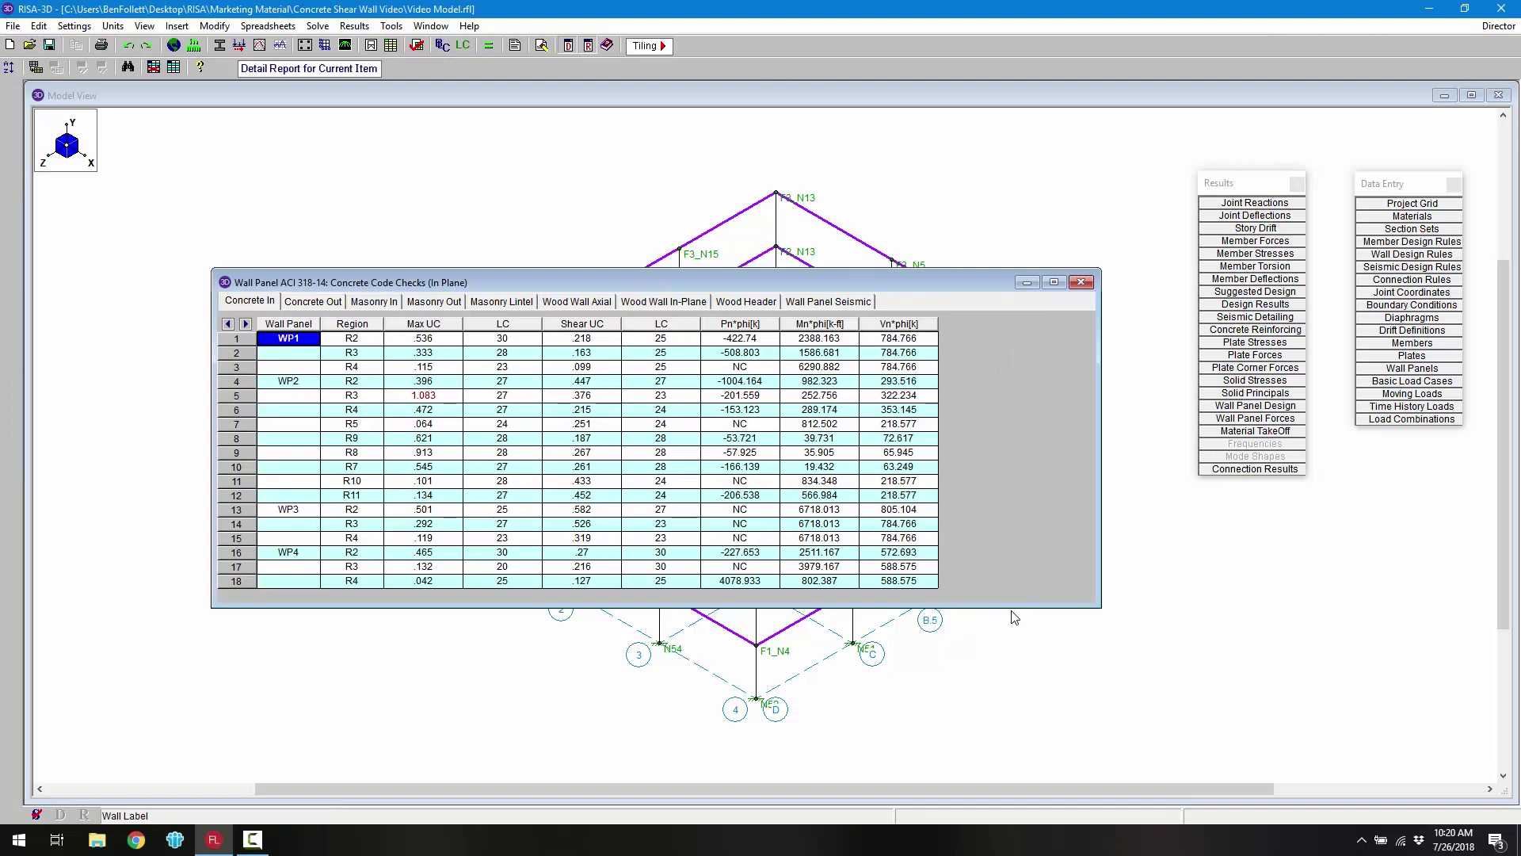
{"action": "left_click", "coordinate": [305, 306]}
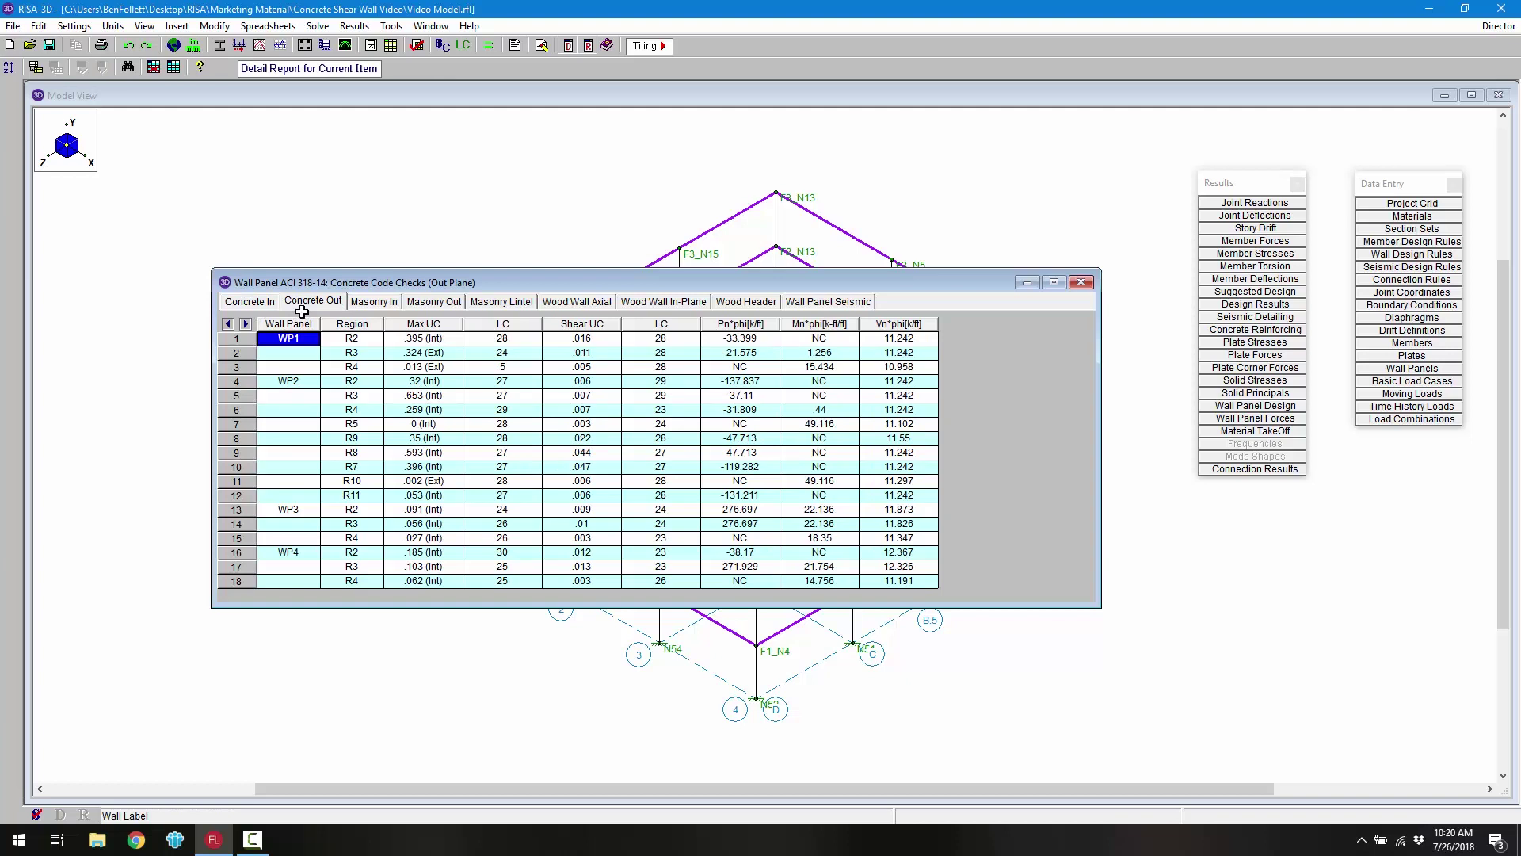
{"action": "left_click", "coordinate": [832, 305]}
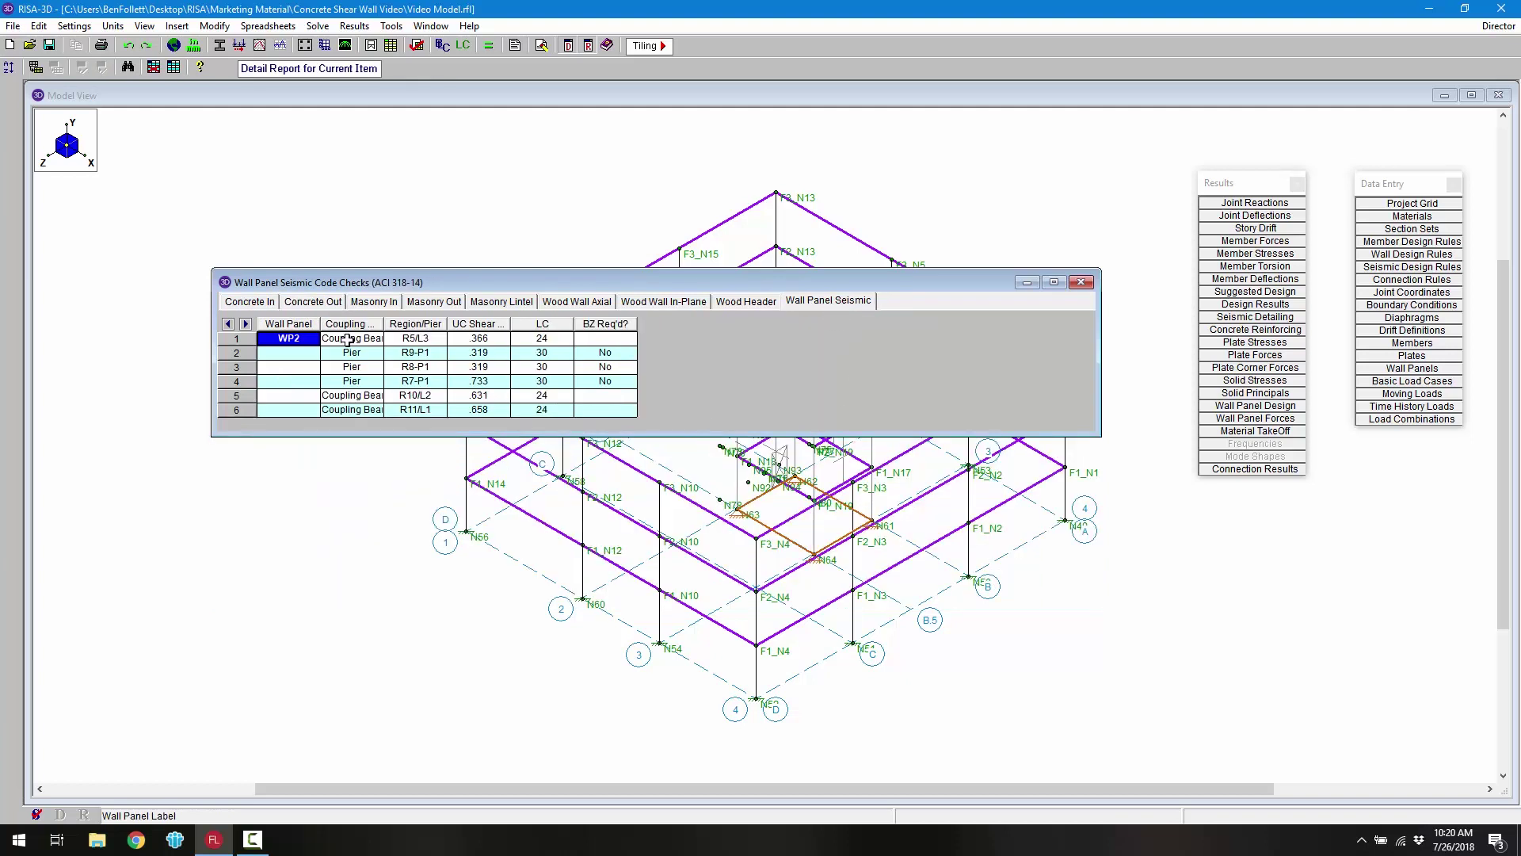
{"action": "left_click_drag", "start_coordinate": [383, 321], "coordinate": [427, 321]}
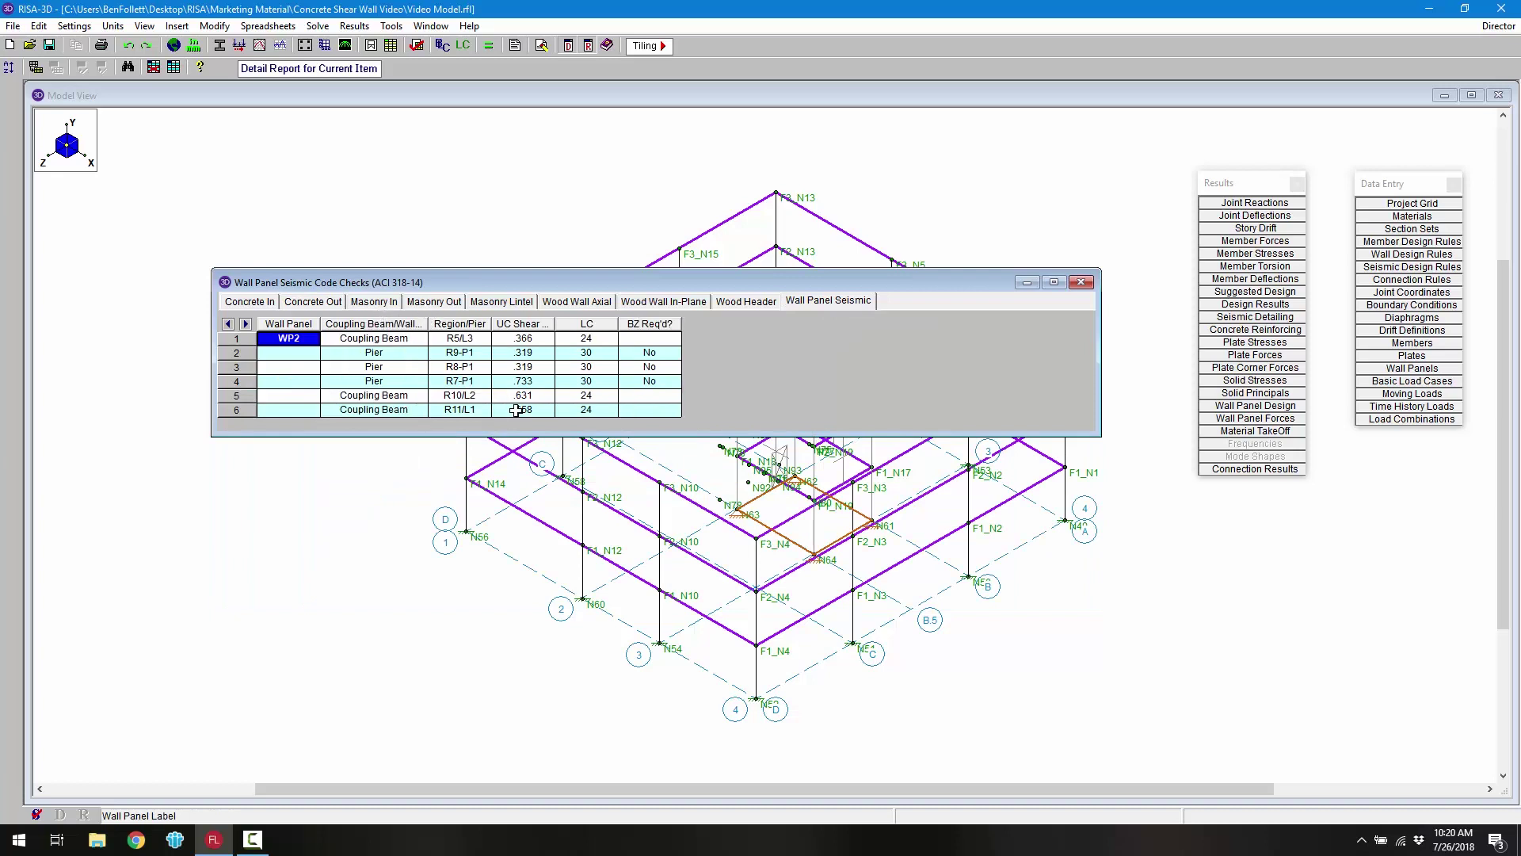
{"action": "left_click_drag", "start_coordinate": [352, 283], "coordinate": [315, 166]}
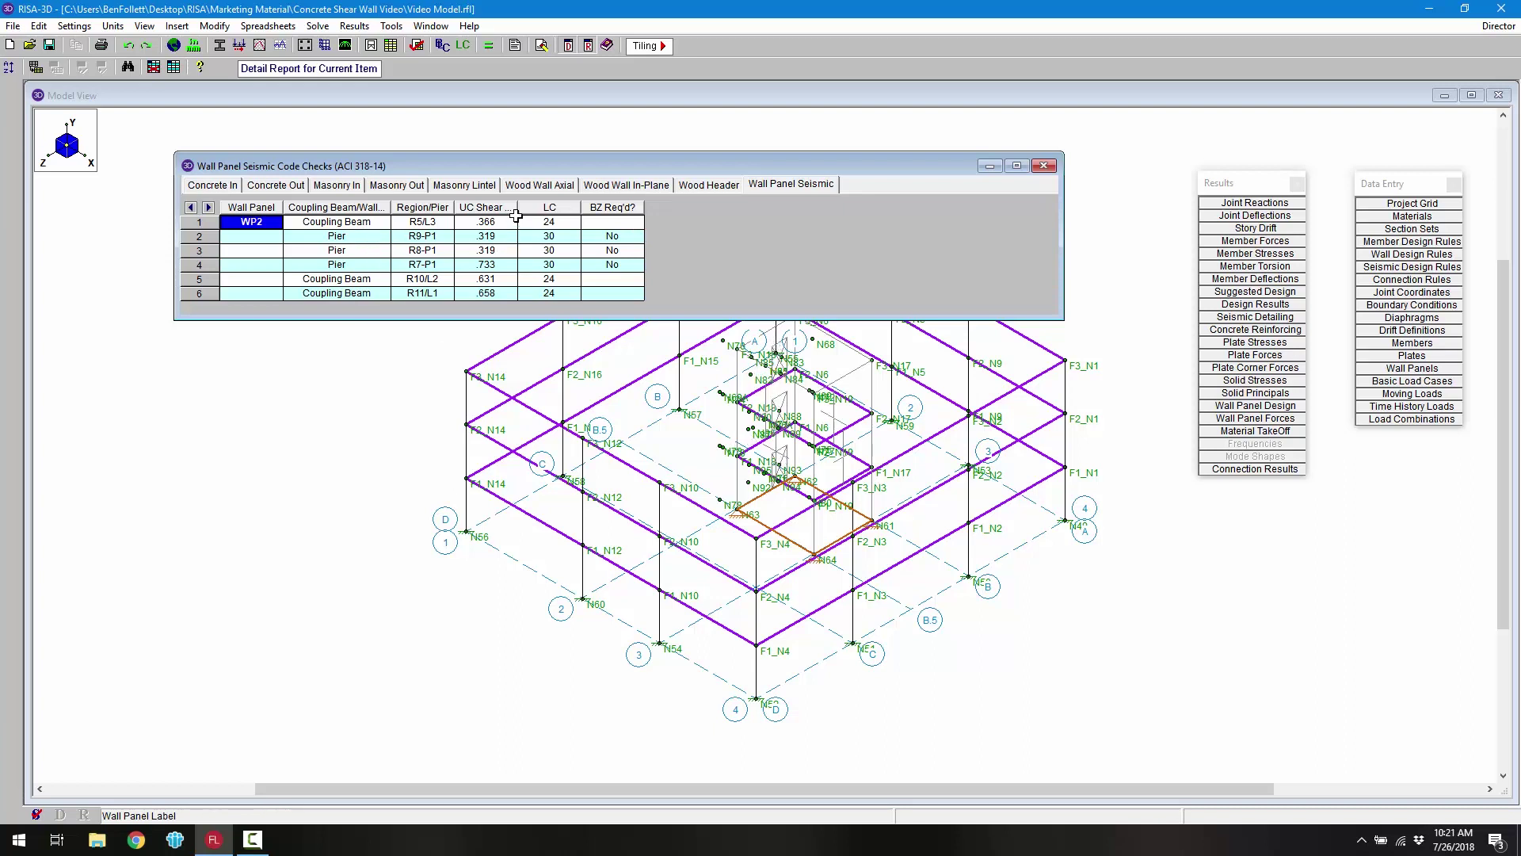
{"action": "left_click_drag", "start_coordinate": [526, 216], "coordinate": [561, 215]}
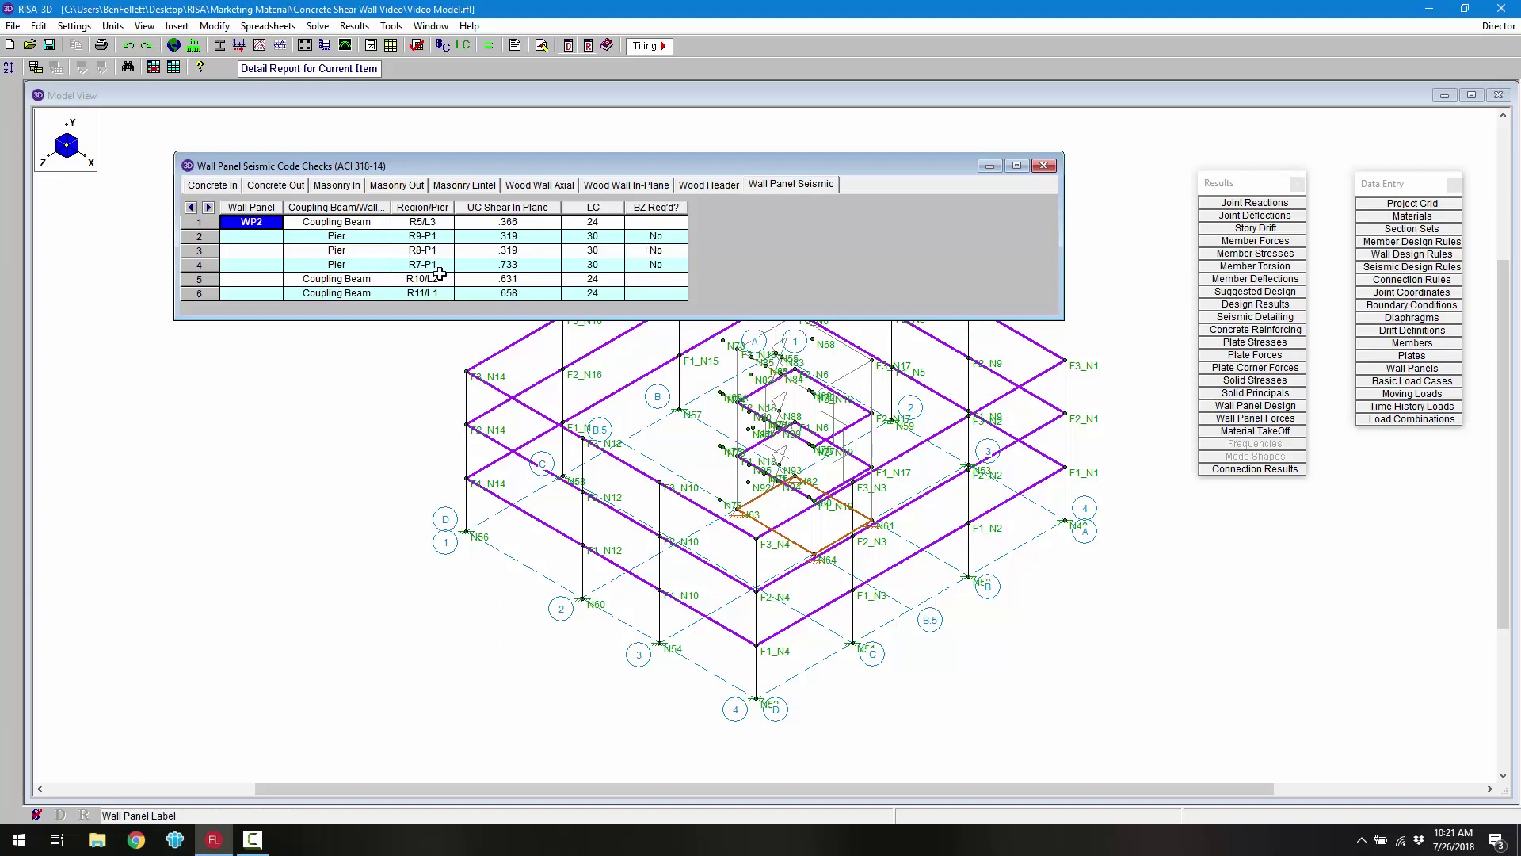
Step: Close the seismic code checks and open a centered, enlarged detail report for wall panel WP2
{"action": "left_click", "coordinate": [1044, 165]}
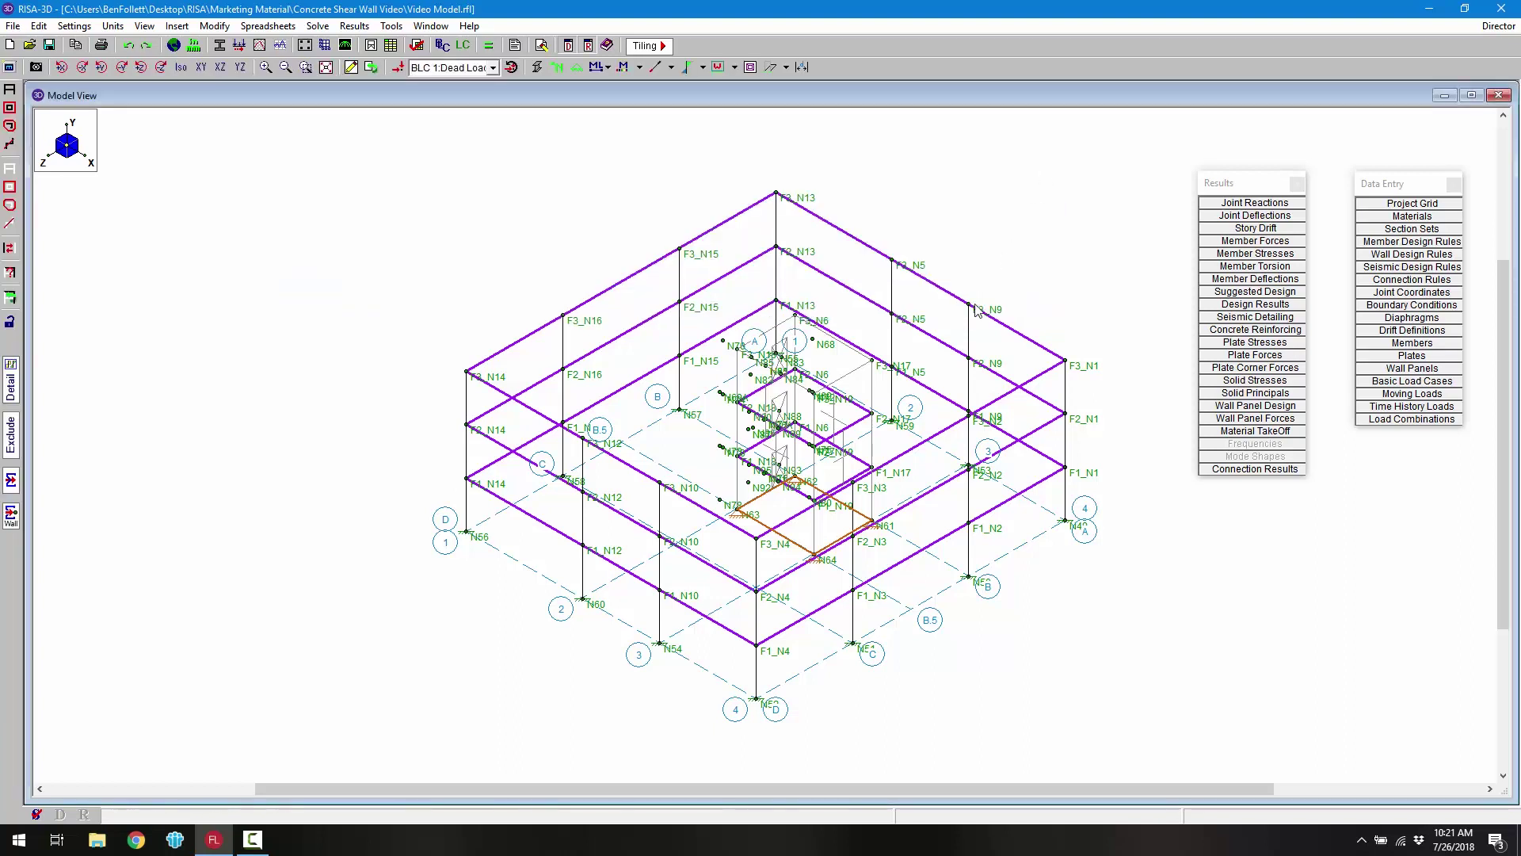
{"action": "left_click", "coordinate": [11, 388]}
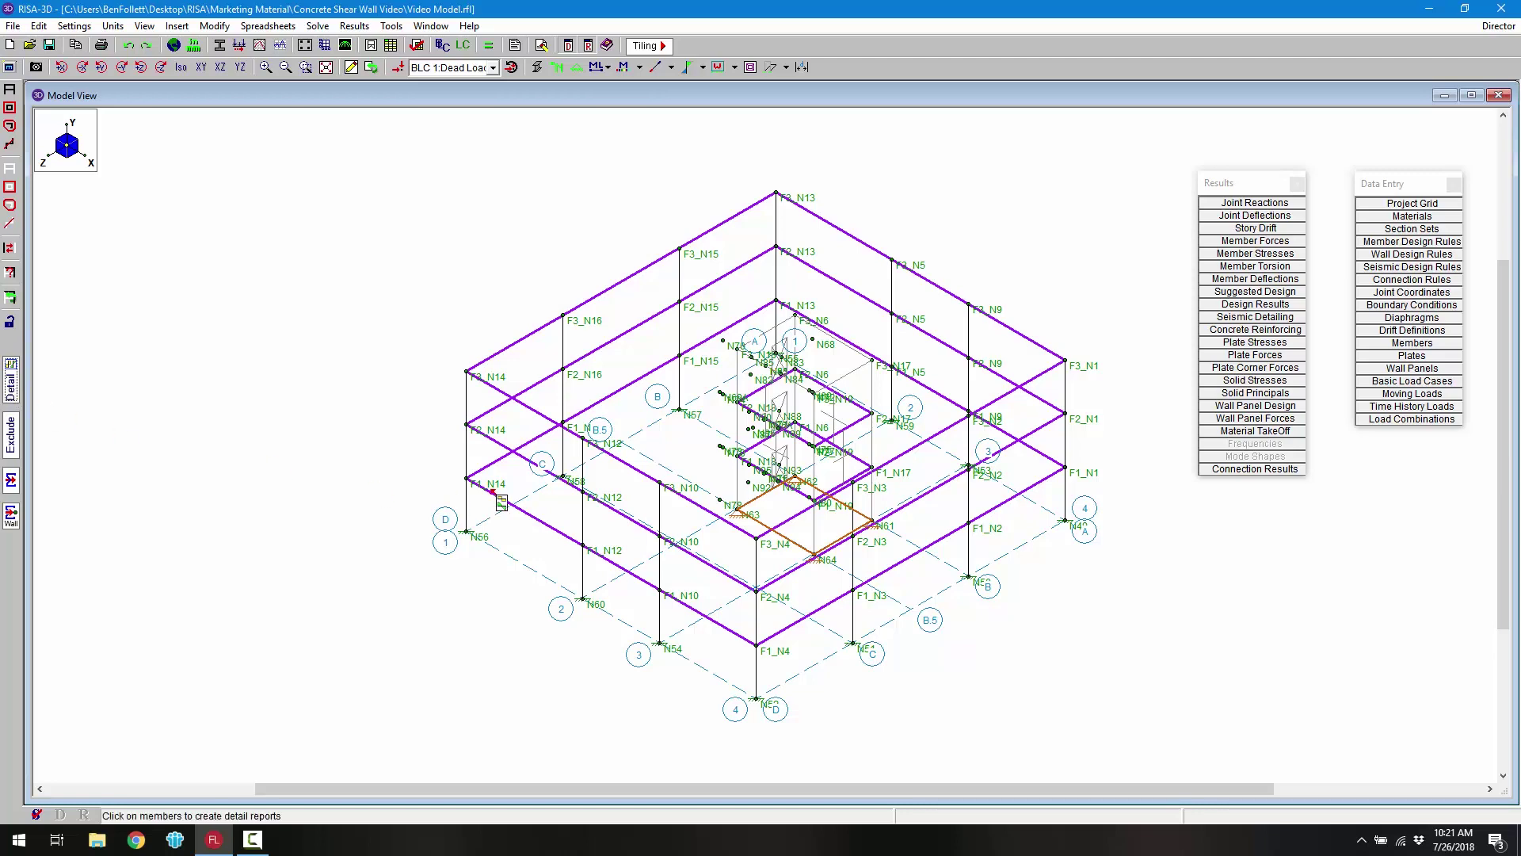
{"action": "left_click", "coordinate": [745, 422]}
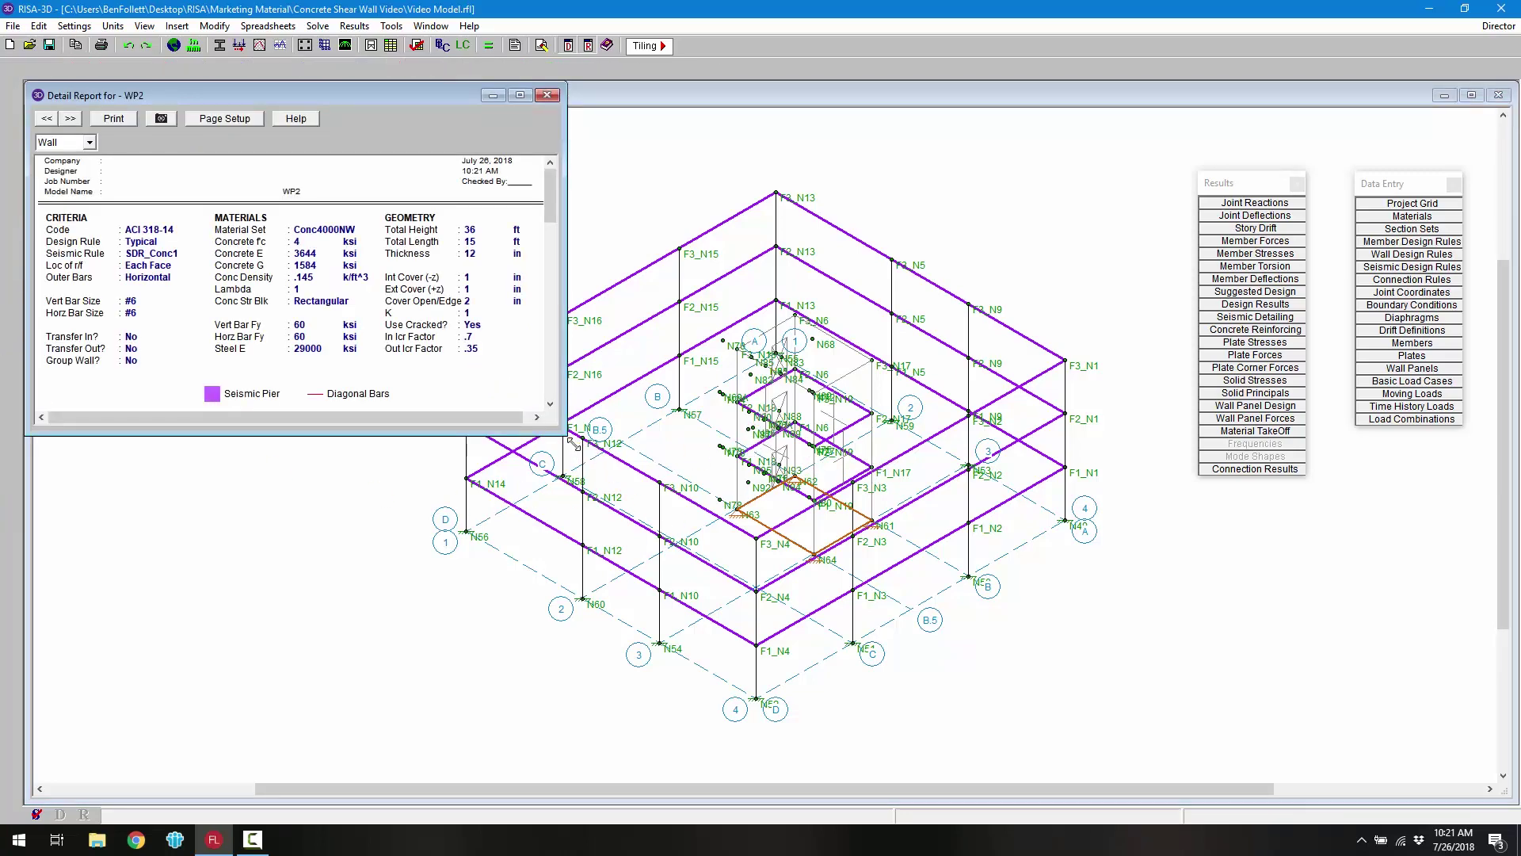
{"action": "left_click_drag", "start_coordinate": [735, 544], "coordinate": [911, 678]}
{"action": "left_click_drag", "start_coordinate": [506, 102], "coordinate": [762, 106]}
Step: Scroll through WP2's region, pier, coupling beam and reinforcement results, then open the item type list
{"action": "scroll", "coordinate": [769, 374], "scroll_direction": "down", "scroll_amount": 3}
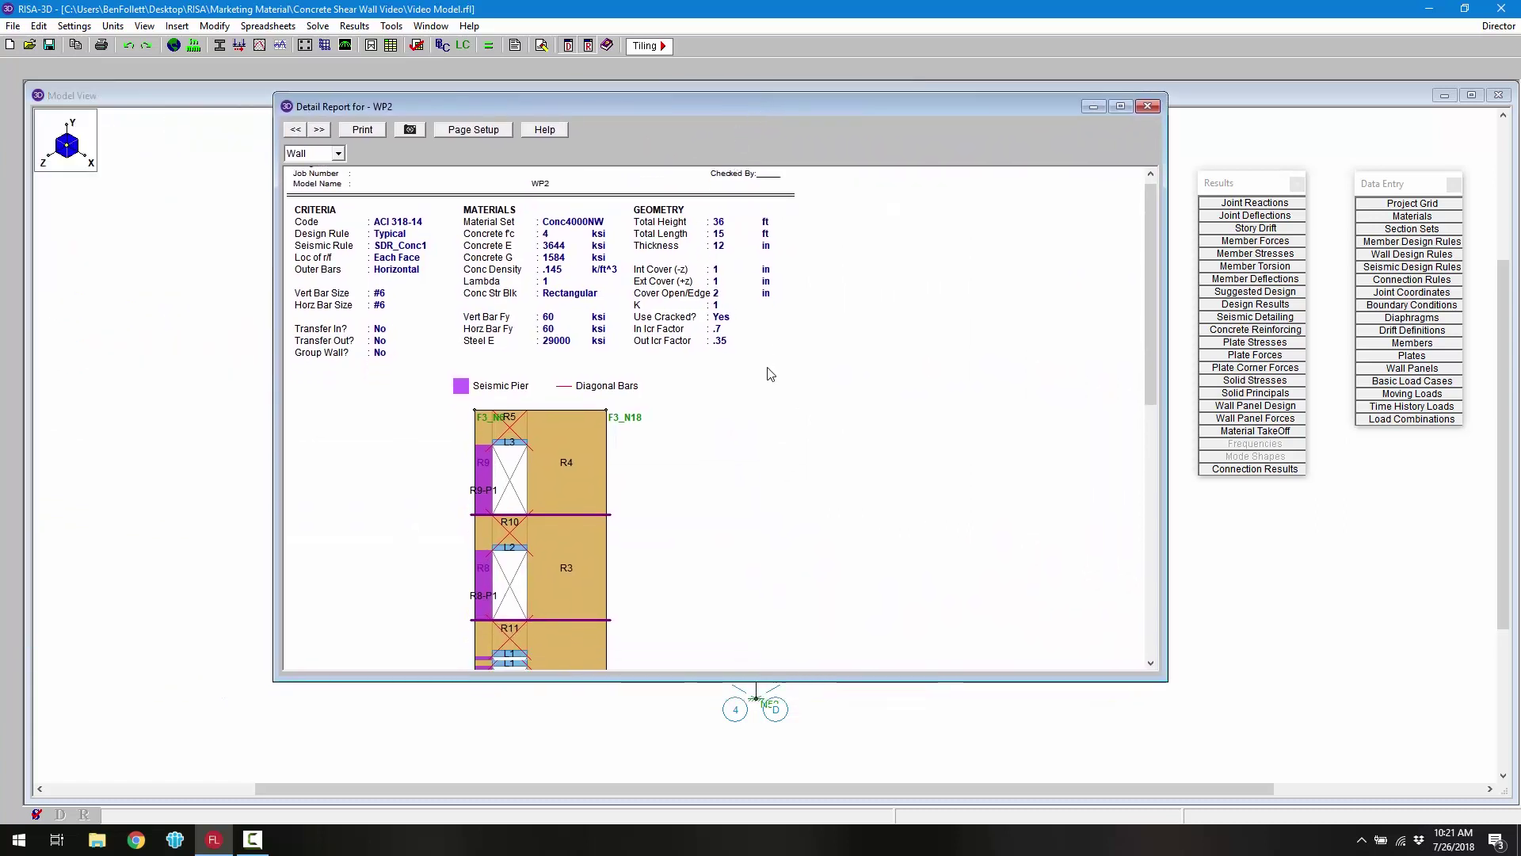
{"action": "scroll", "coordinate": [769, 374], "scroll_direction": "down", "scroll_amount": 3}
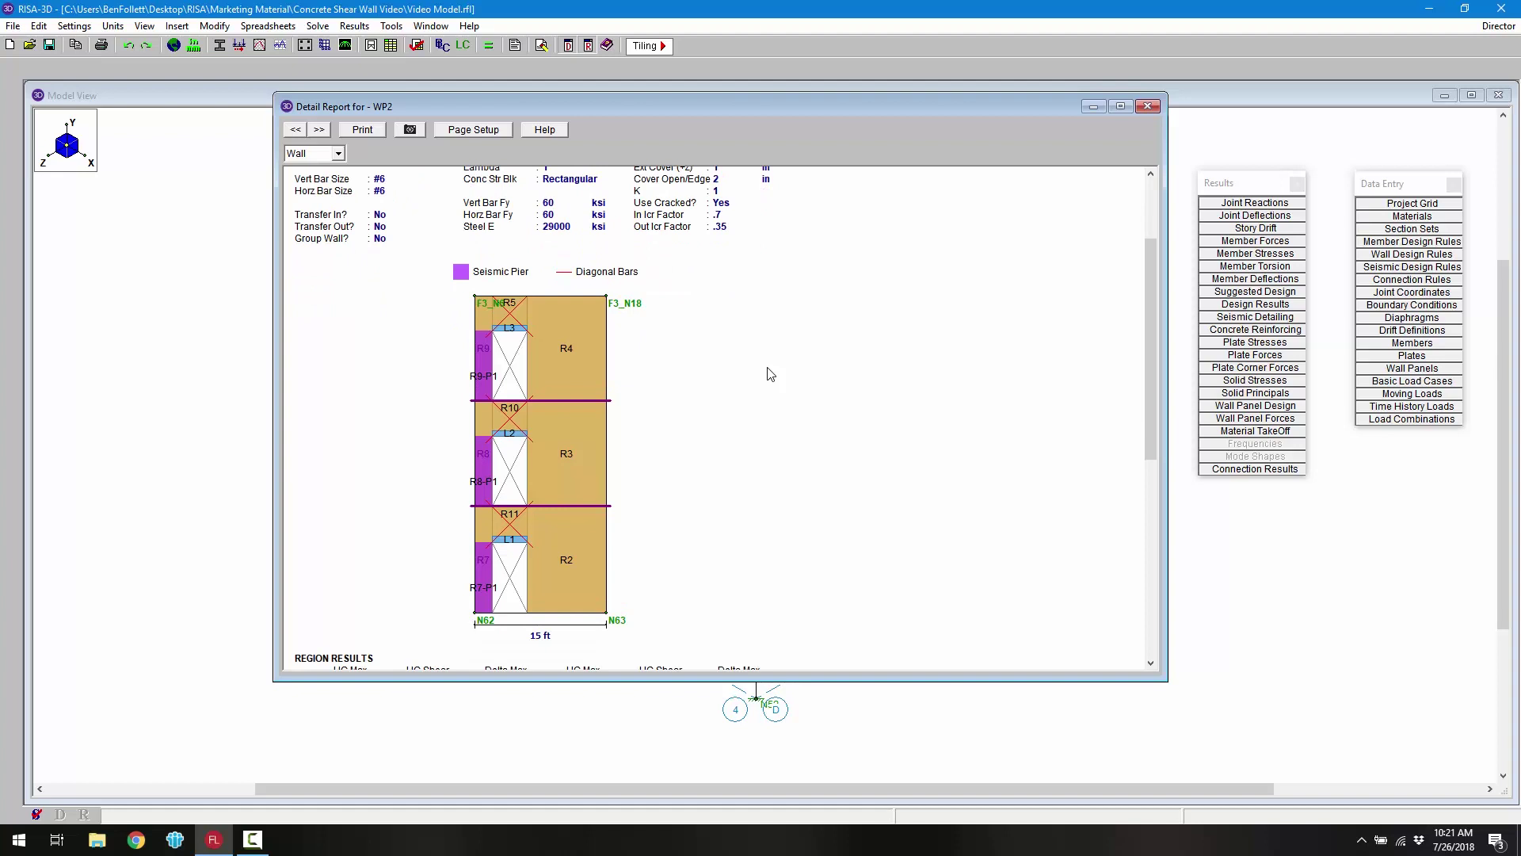
{"action": "scroll", "coordinate": [761, 373], "scroll_direction": "up", "scroll_amount": 3}
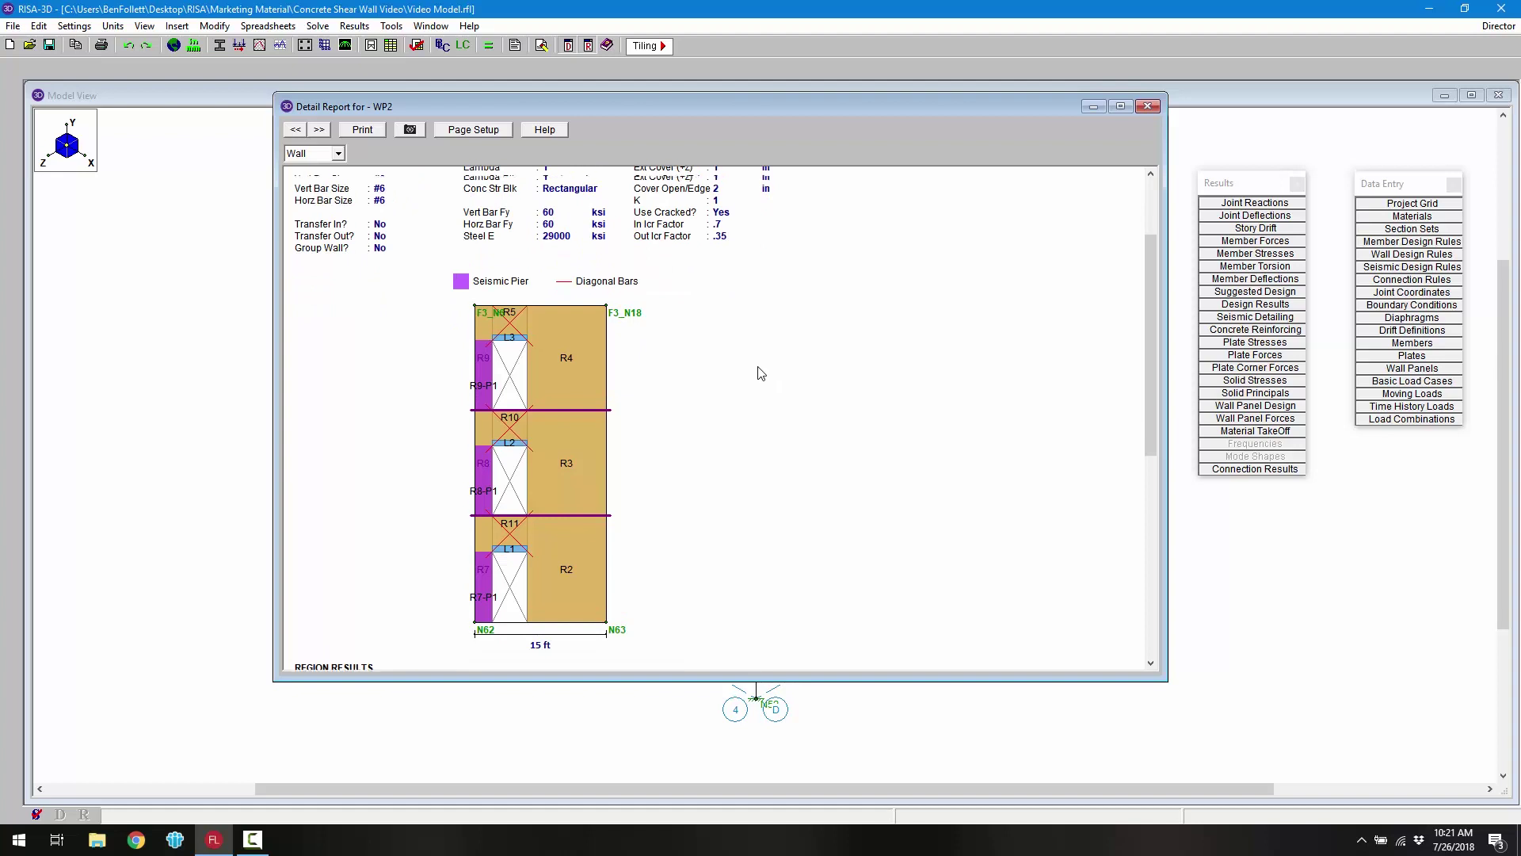
{"action": "scroll", "coordinate": [744, 361], "scroll_direction": "down", "scroll_amount": 3}
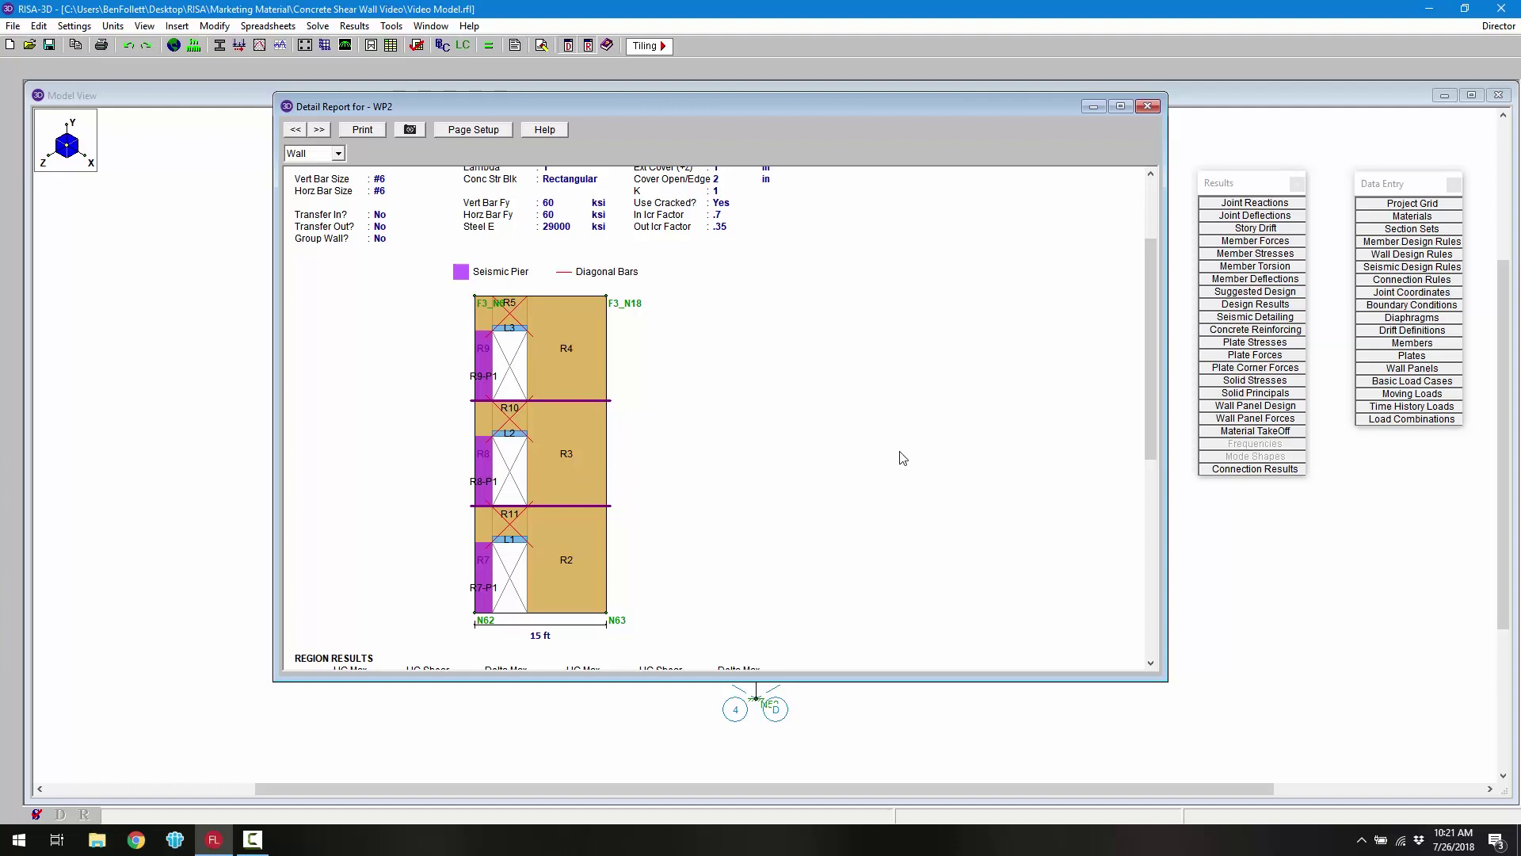
{"action": "scroll", "coordinate": [895, 445], "scroll_direction": "down", "scroll_amount": 9}
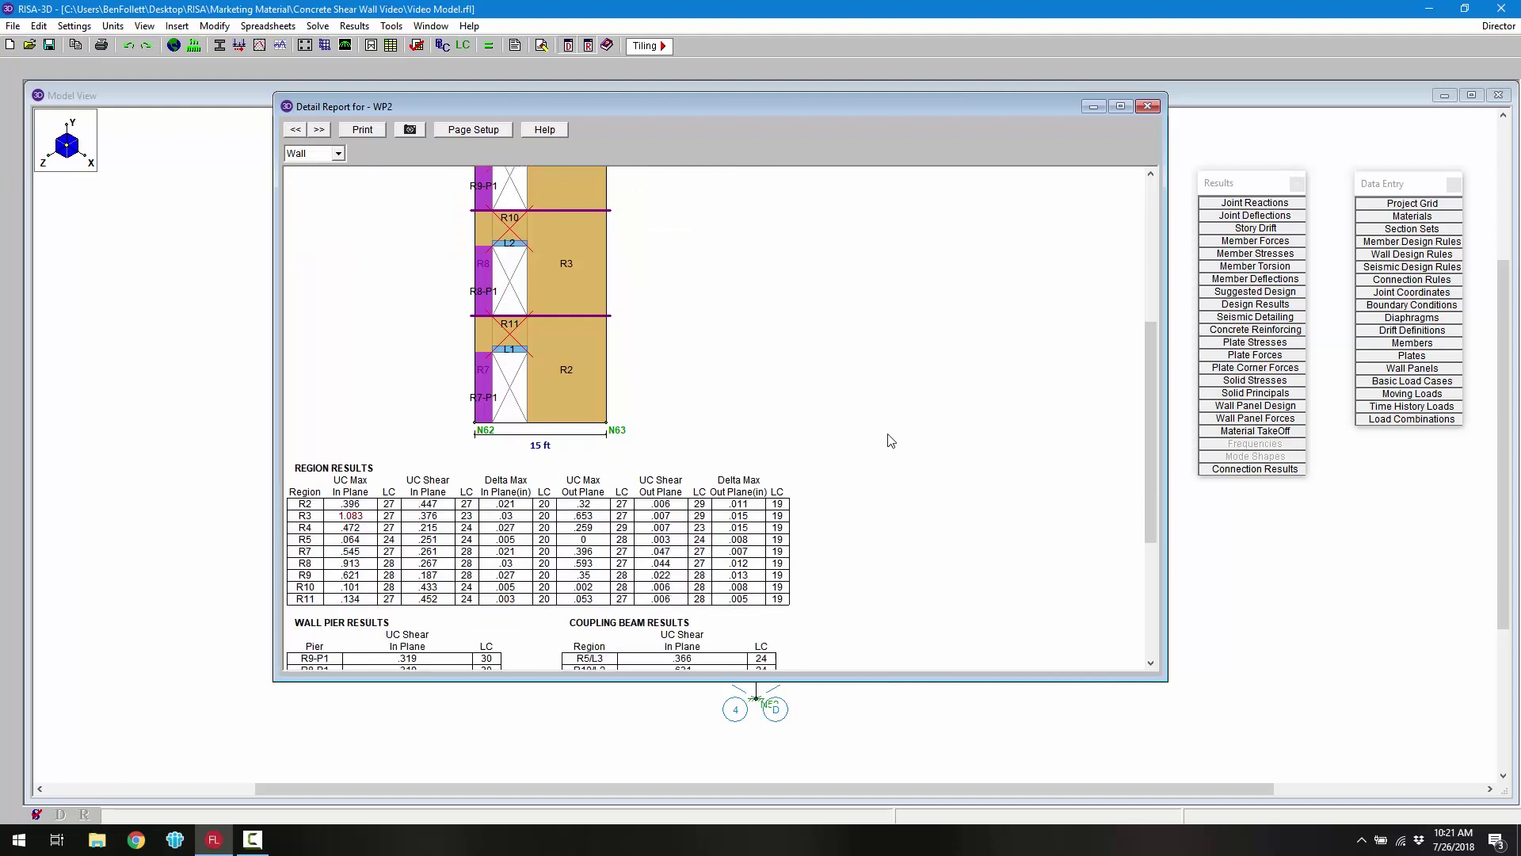
{"action": "scroll", "coordinate": [887, 439], "scroll_direction": "down", "scroll_amount": 1}
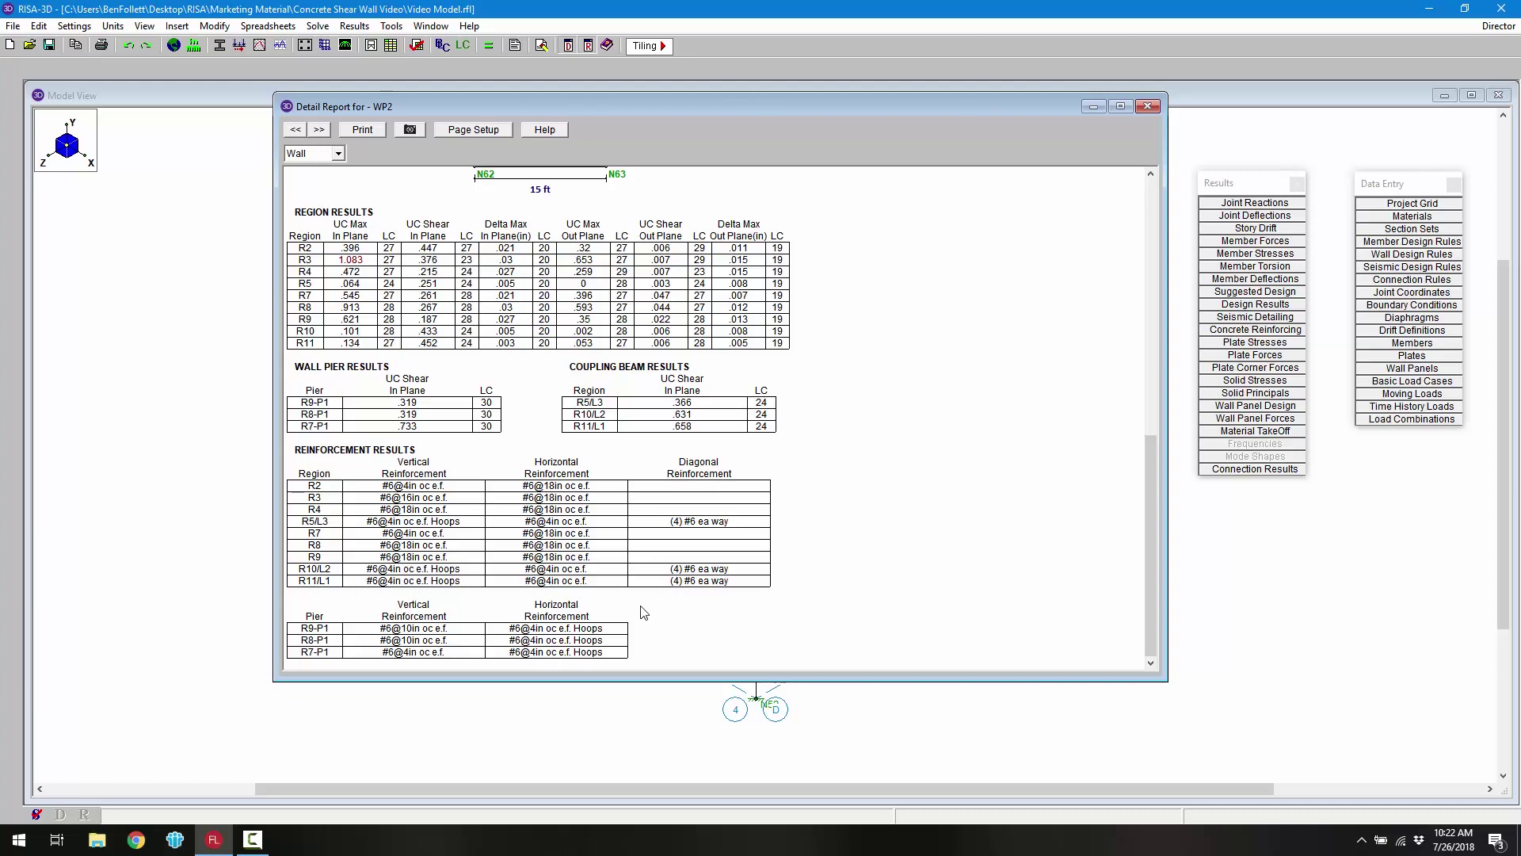
{"action": "left_click", "coordinate": [318, 153]}
Step: Show pier R9-P1's report: compression stress .356 ksi against the .8 ksi 0.2f'c limit
{"action": "left_click", "coordinate": [309, 191]}
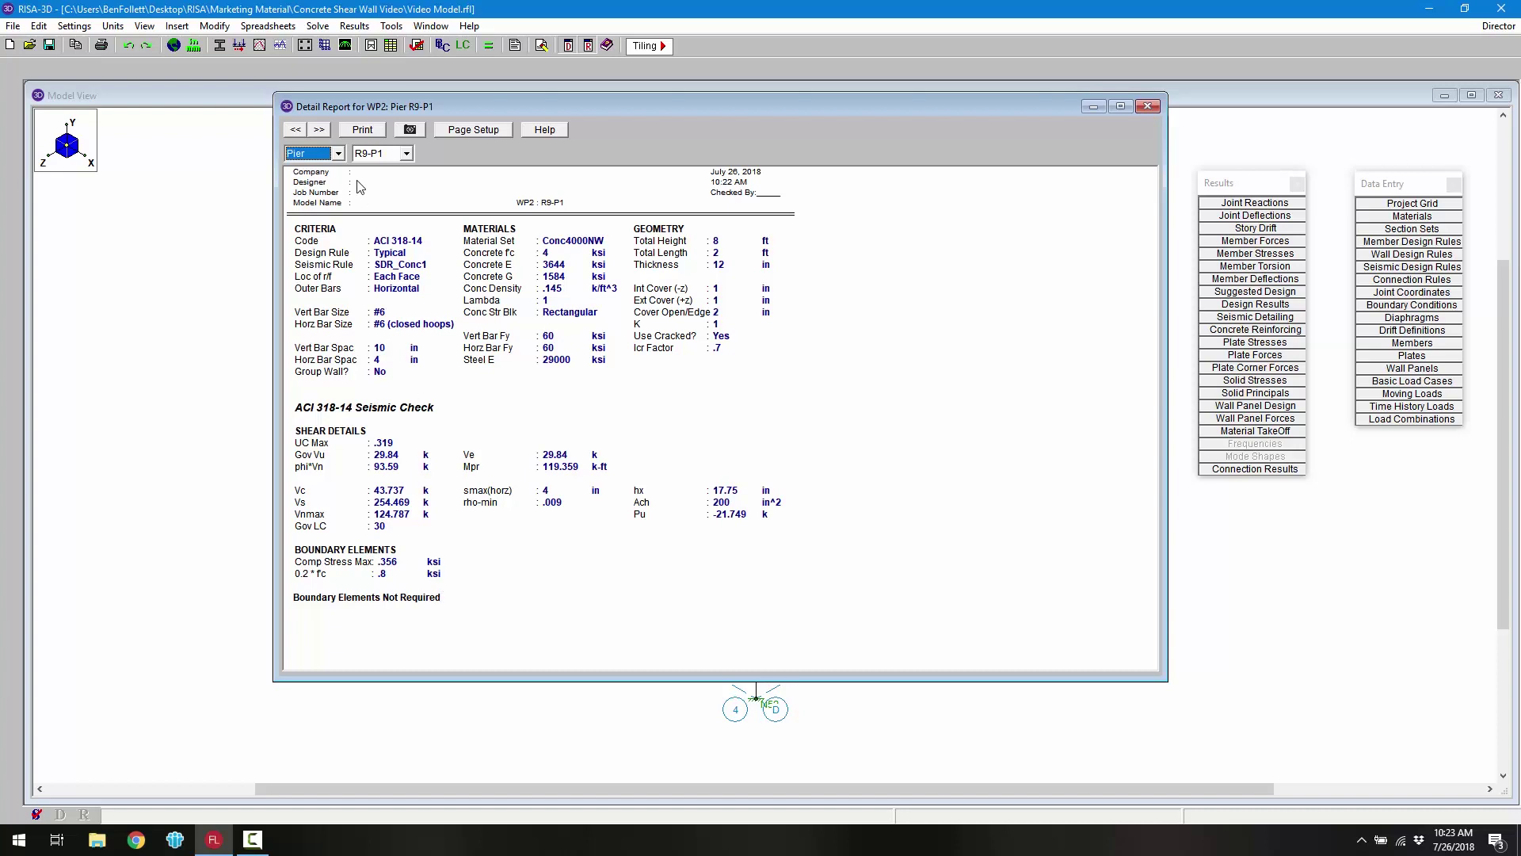
{"action": "left_click", "coordinate": [338, 154]}
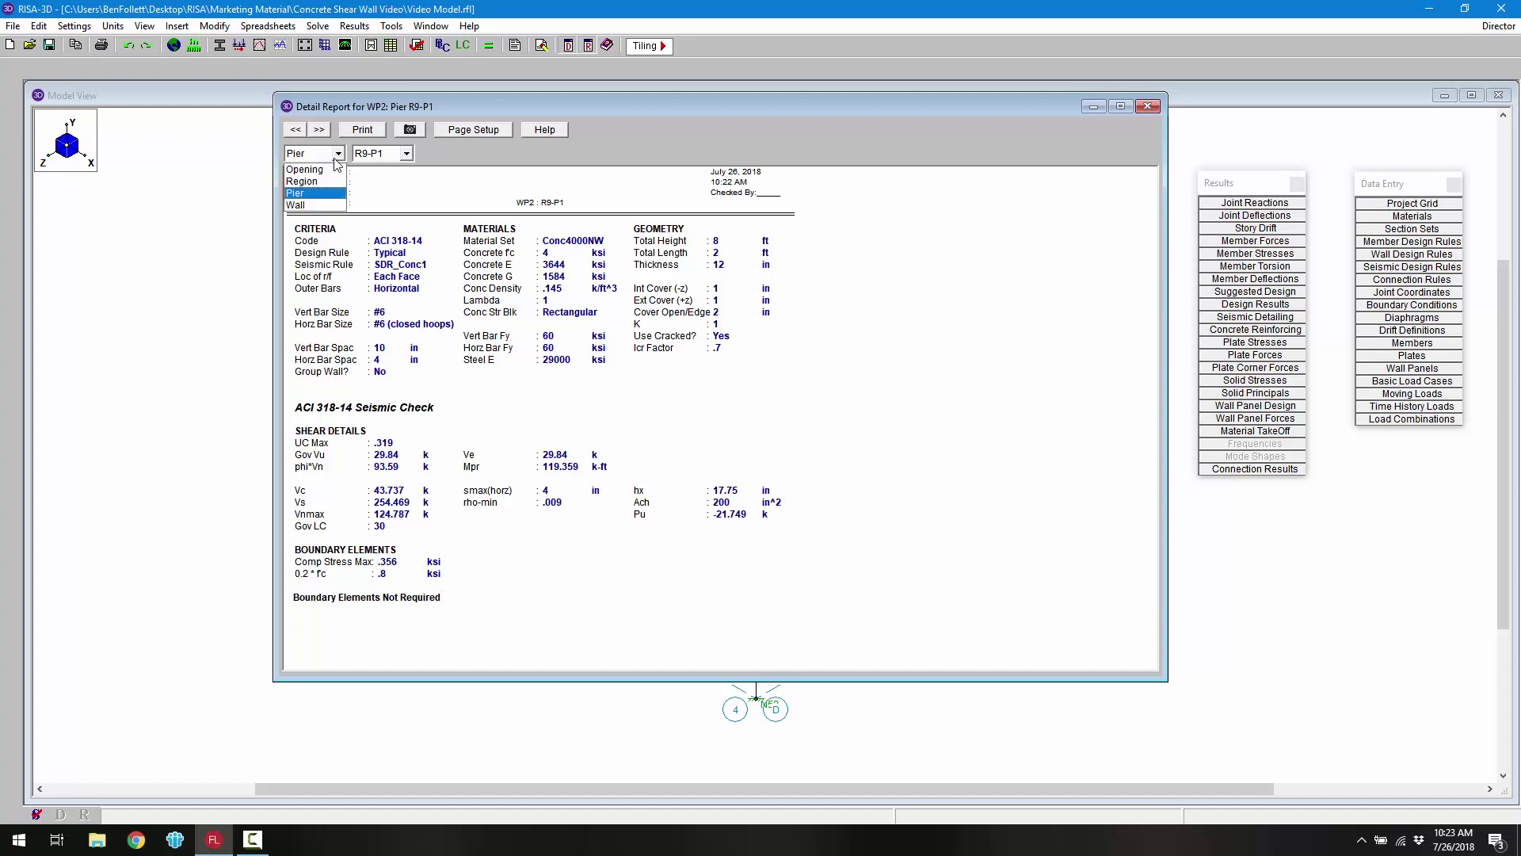
Step: Switch to opening L1 and review its coupling beam results: UC Shear .658, 4 #6 diagonals
{"action": "left_click", "coordinate": [331, 171]}
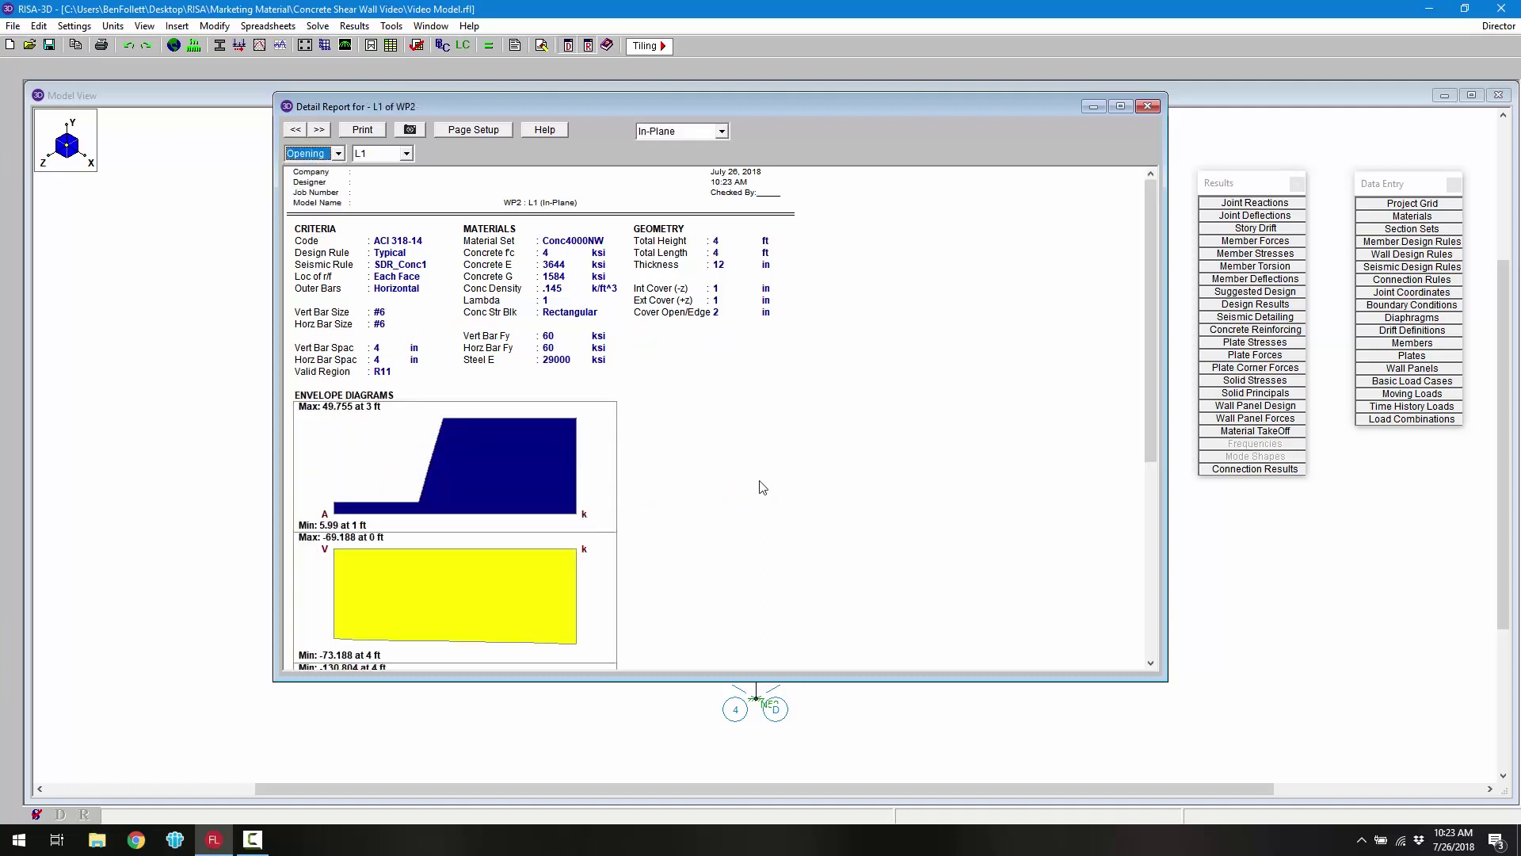
{"action": "scroll", "coordinate": [739, 463], "scroll_direction": "down", "scroll_amount": 5}
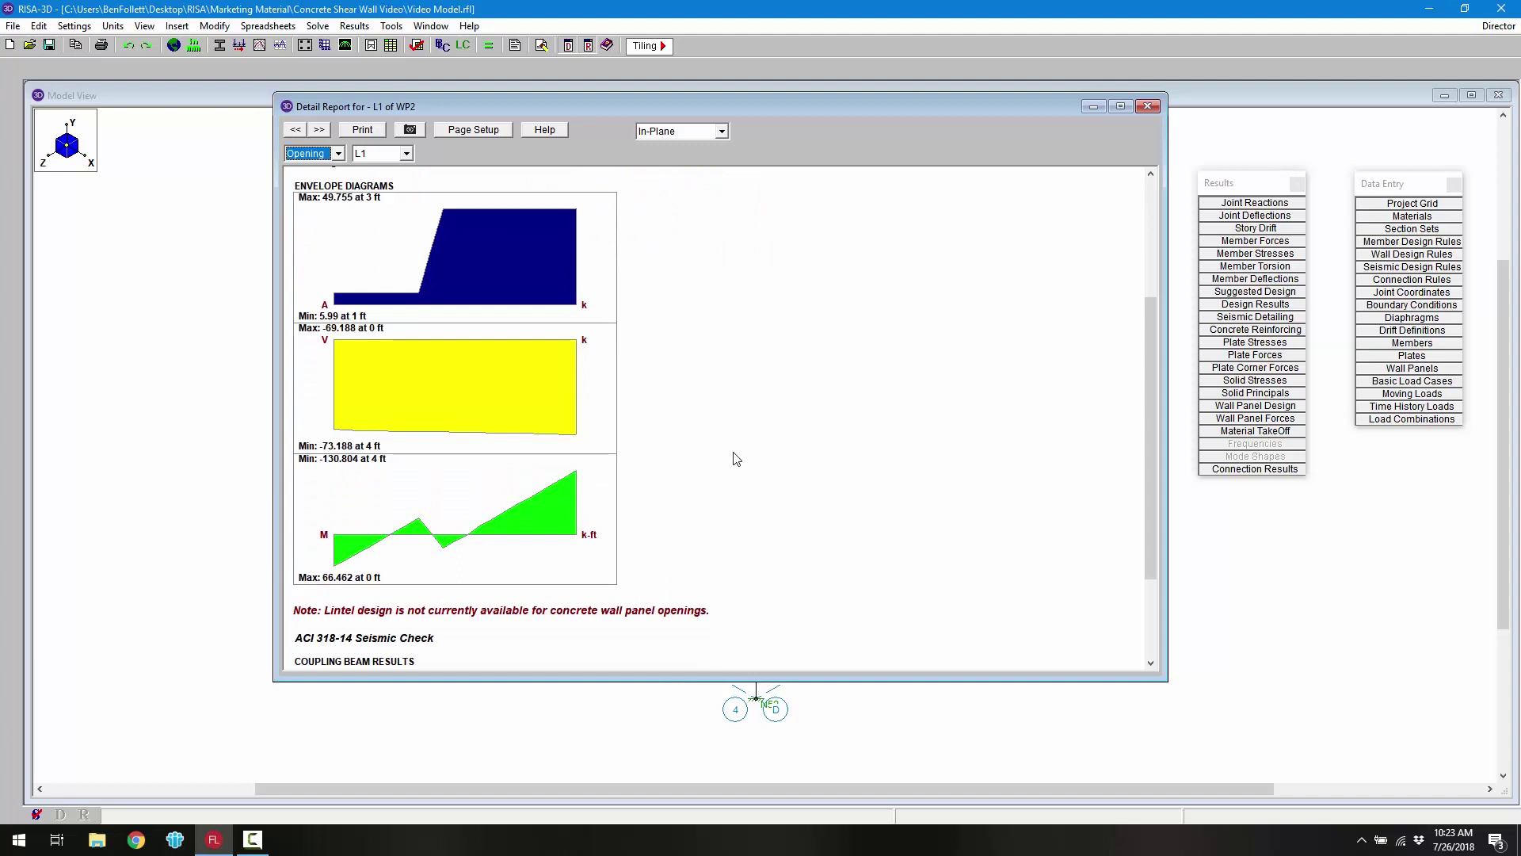
{"action": "scroll", "coordinate": [737, 457], "scroll_direction": "down", "scroll_amount": 3}
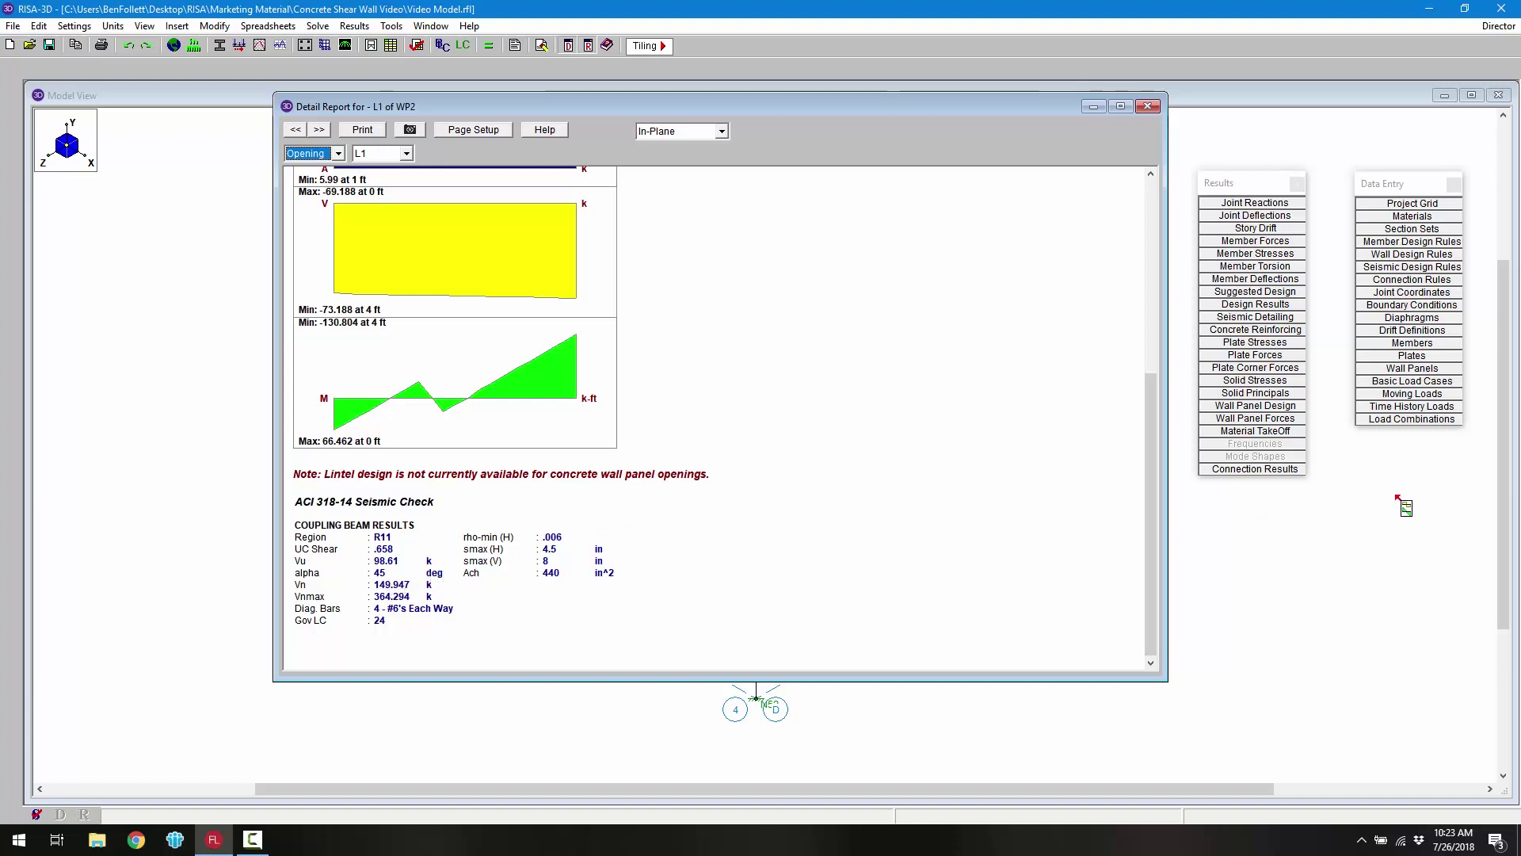
Step: Show the Typical wall design rule's Concrete Wall (Misc) cover parameters
{"action": "left_click", "coordinate": [1436, 255]}
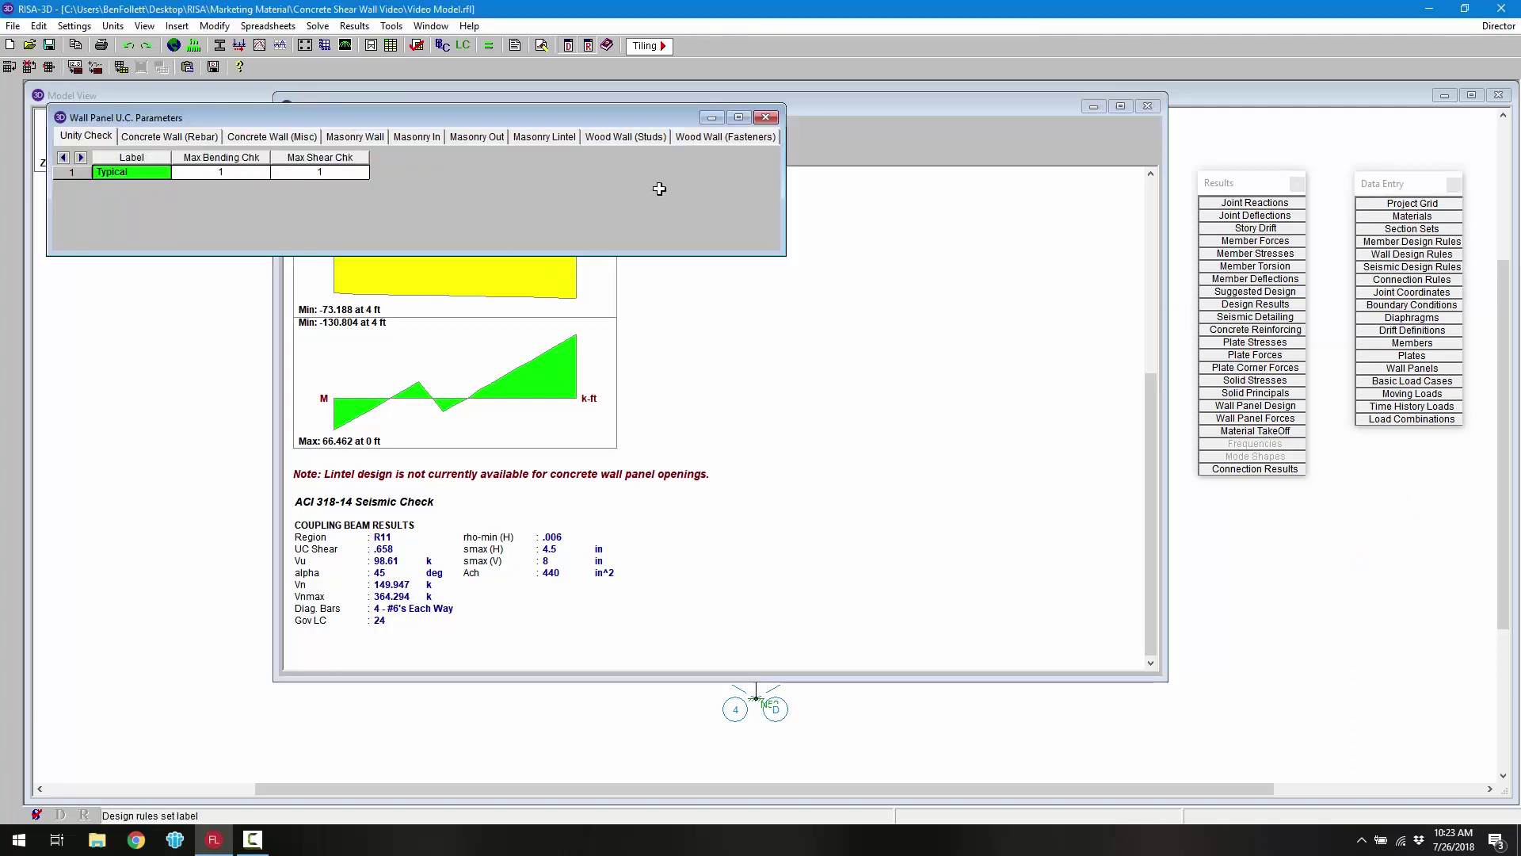
{"action": "left_click", "coordinate": [294, 142]}
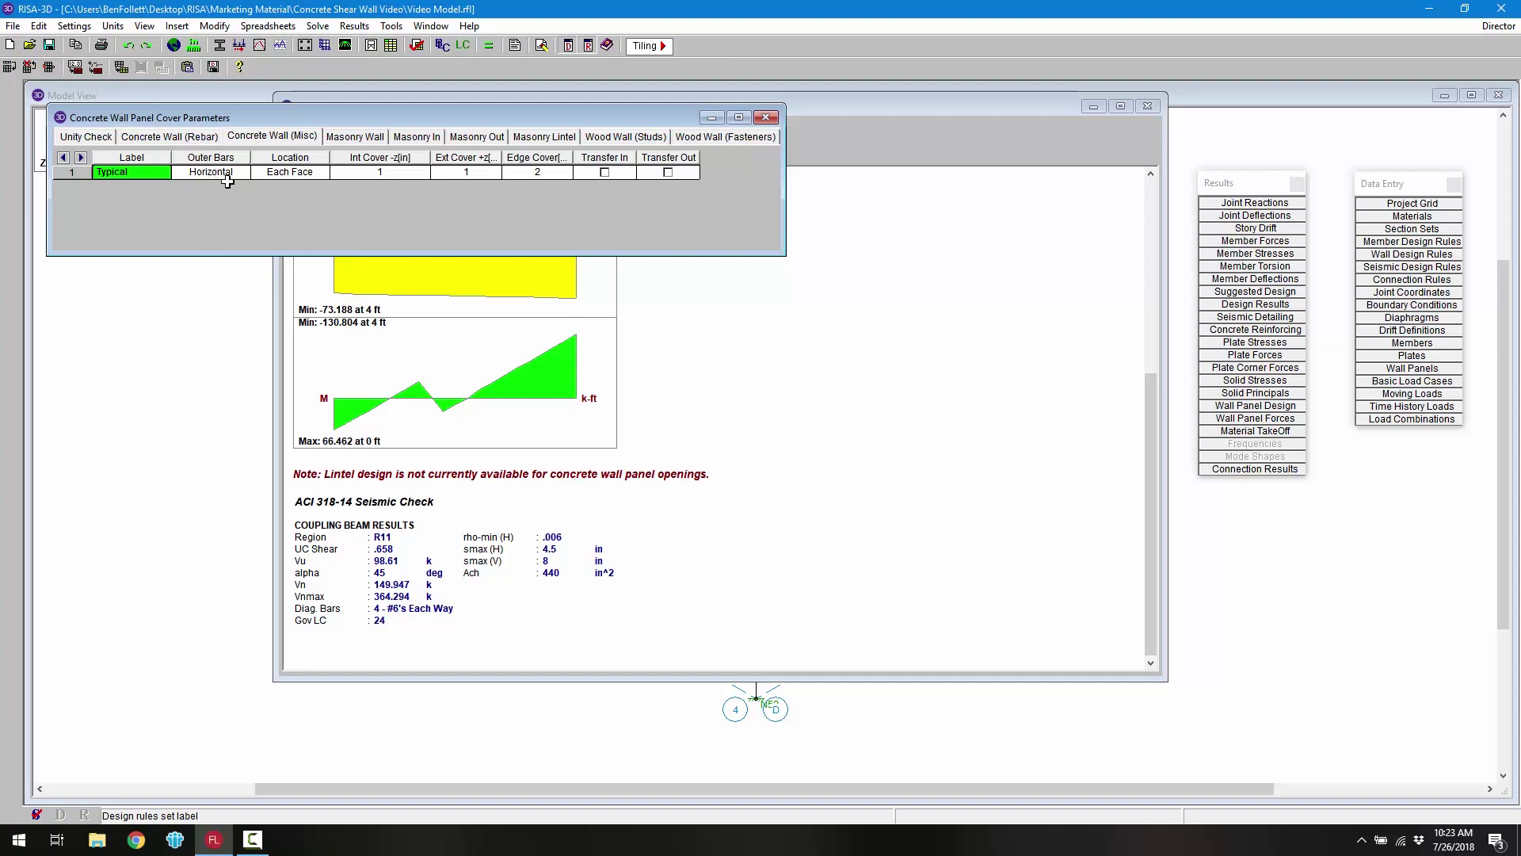